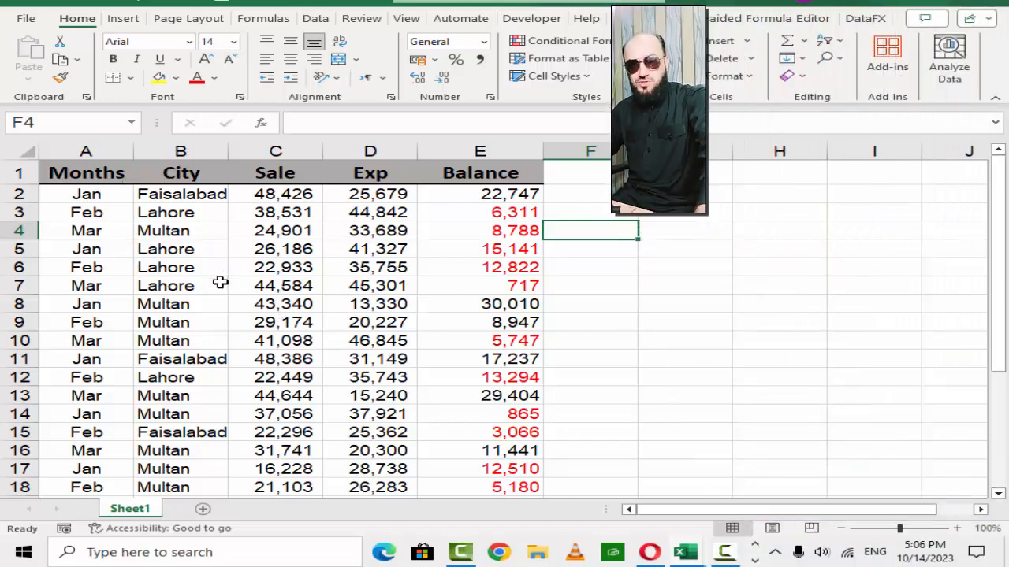
- Select the whole data table from the Months header to the last Balance row and run Analyze Data on it
{"action": "left_click", "coordinate": [170, 214]}
{"action": "left_click", "coordinate": [274, 219]}
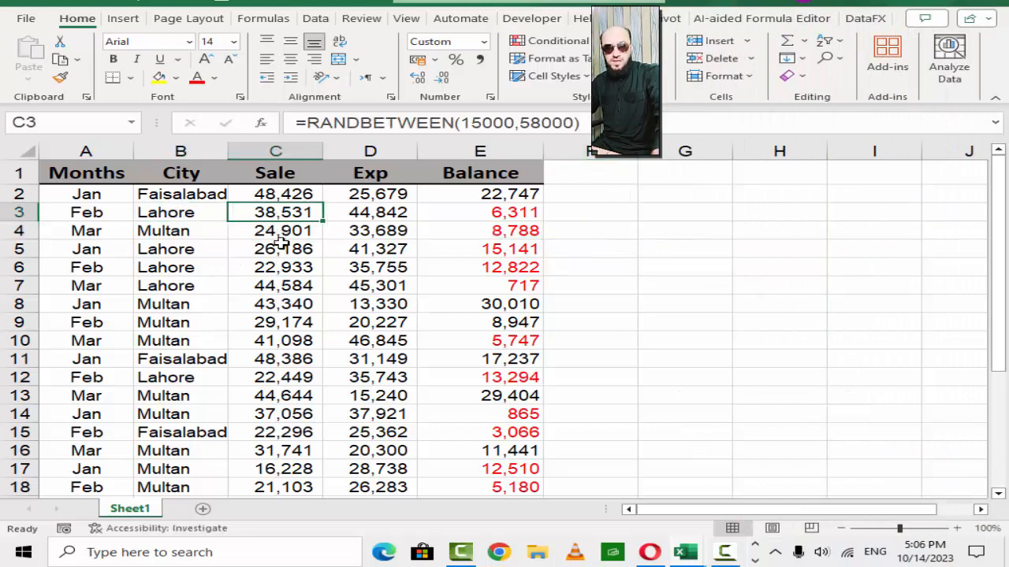
{"action": "left_click", "coordinate": [106, 171]}
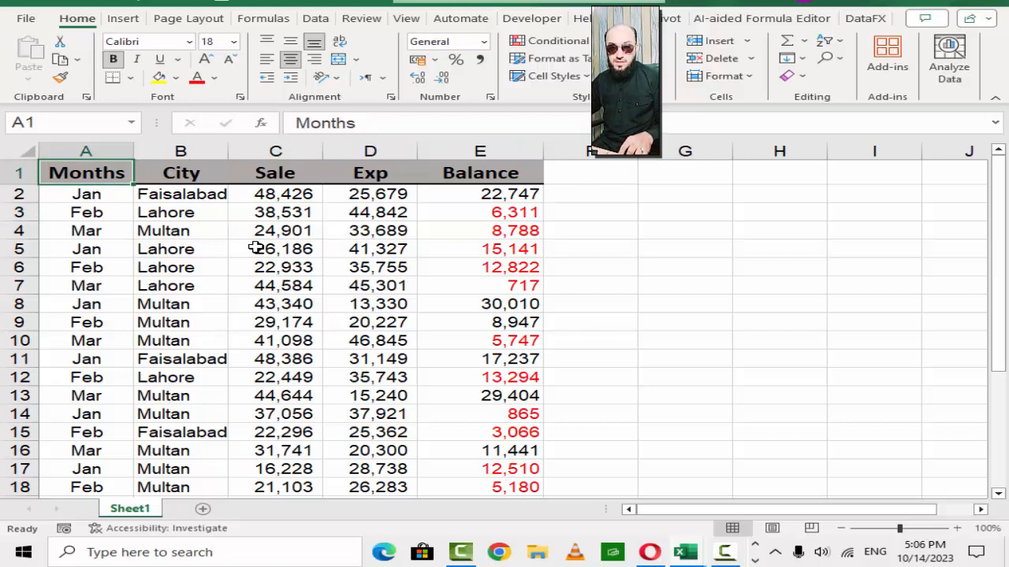
{"action": "key", "text": "ctrl+shift+Right"}
{"action": "key", "text": "ctrl+shift+Down"}
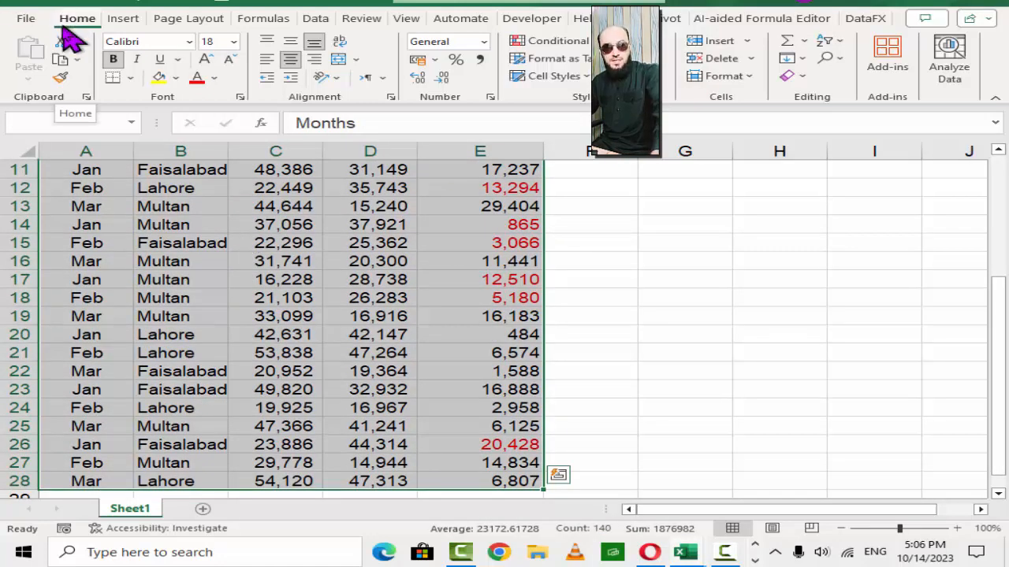
{"action": "left_click", "coordinate": [949, 75]}
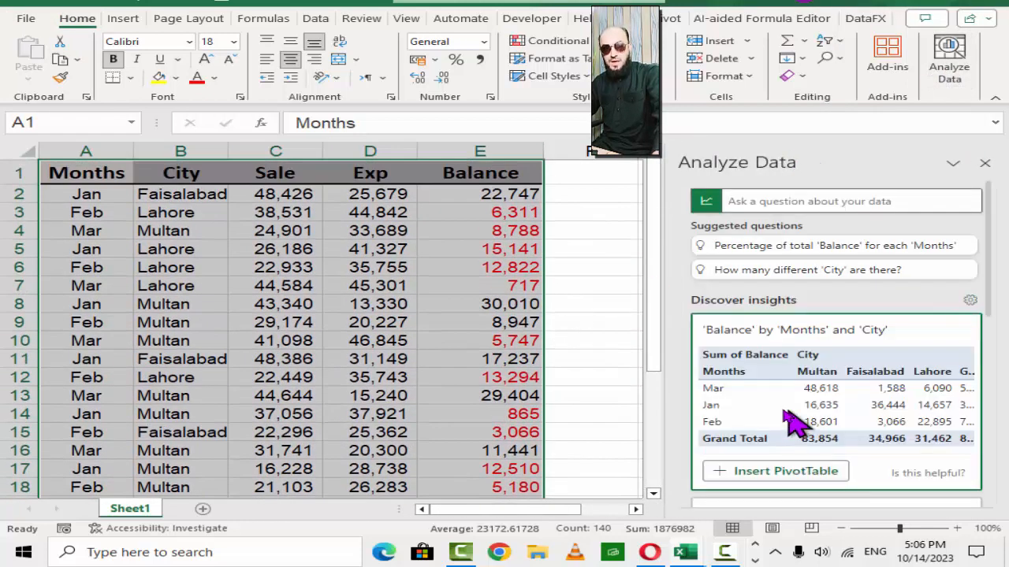
- Review the suggested insights, including the Balance PivotTable, the Sale PivotChart, the Sale frequency chart and the Sale–Balance correlation chart
{"action": "scroll", "coordinate": [776, 418], "scroll_direction": "down", "scroll_amount": 10}
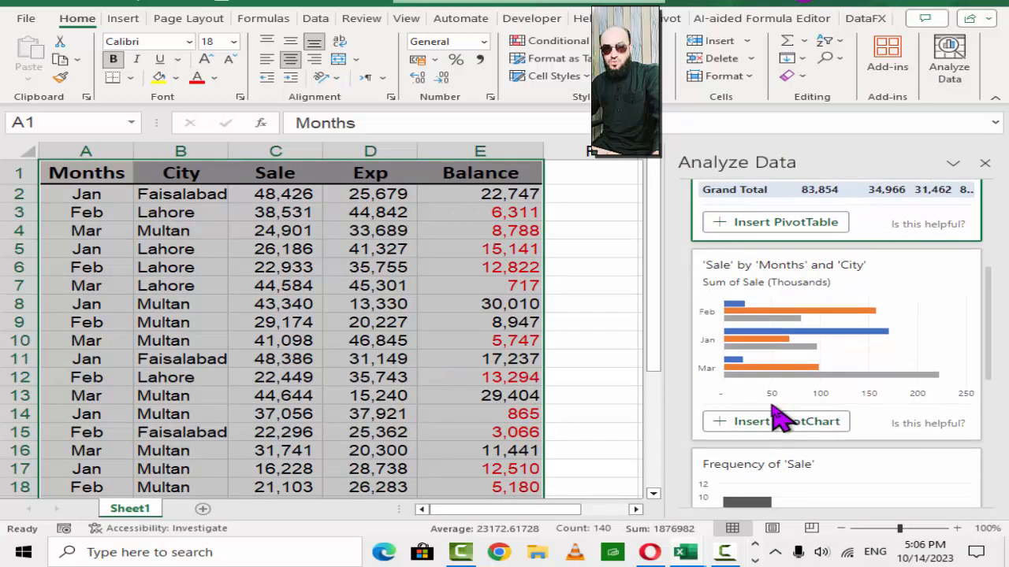
{"action": "scroll", "coordinate": [777, 418], "scroll_direction": "up", "scroll_amount": 10}
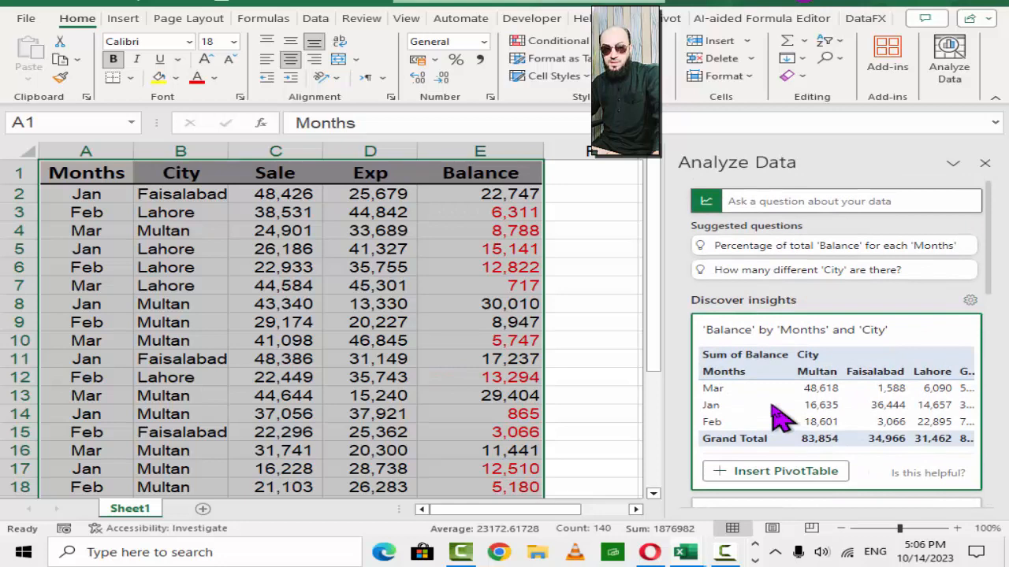
{"action": "scroll", "coordinate": [781, 419], "scroll_direction": "down", "scroll_amount": 2}
{"action": "scroll", "coordinate": [776, 417], "scroll_direction": "down", "scroll_amount": 5}
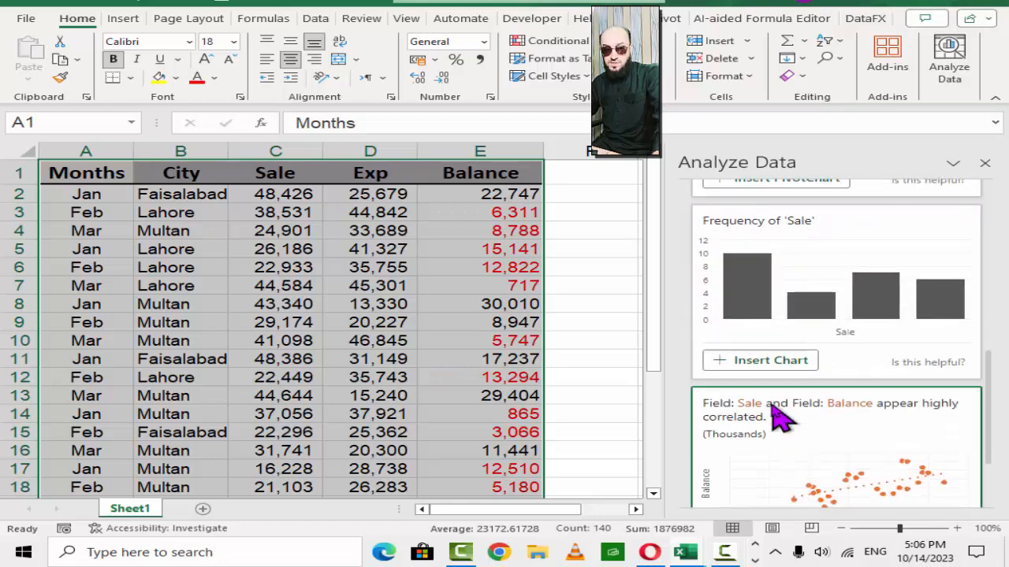
{"action": "scroll", "coordinate": [776, 420], "scroll_direction": "up", "scroll_amount": 8}
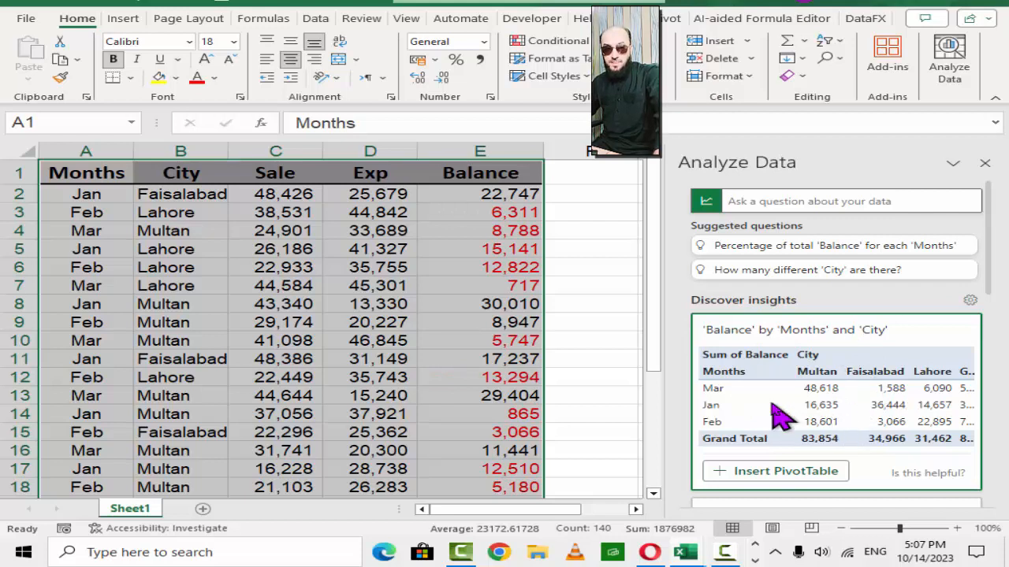
{"action": "scroll", "coordinate": [780, 418], "scroll_direction": "down", "scroll_amount": 4}
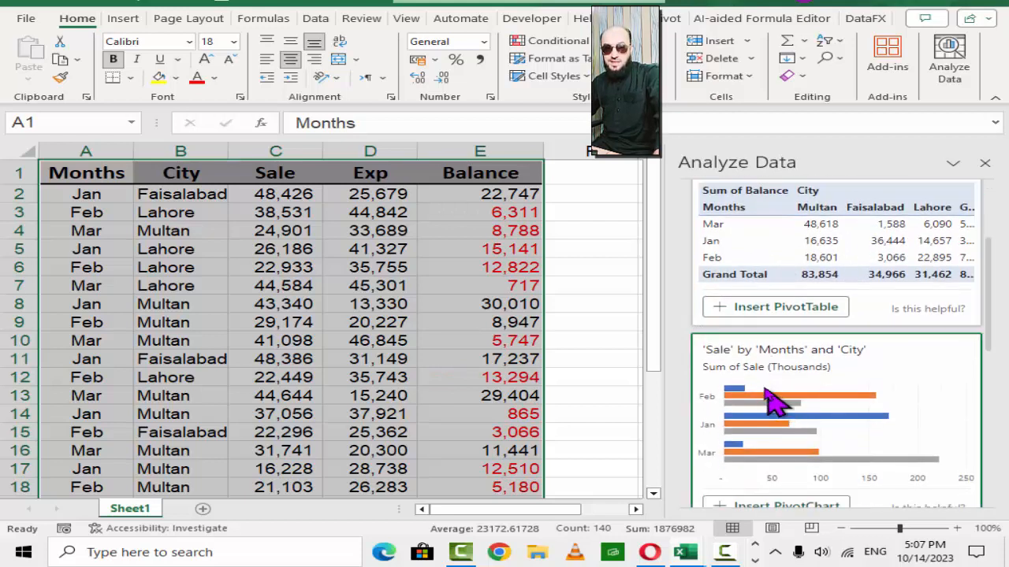
{"action": "scroll", "coordinate": [777, 412], "scroll_direction": "down", "scroll_amount": 3}
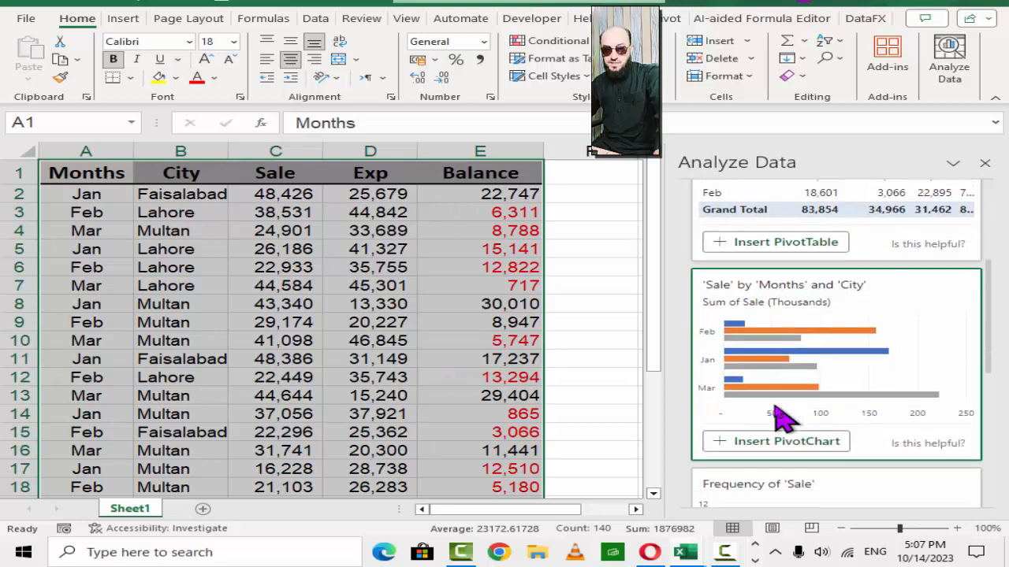
{"action": "scroll", "coordinate": [783, 420], "scroll_direction": "down", "scroll_amount": 2}
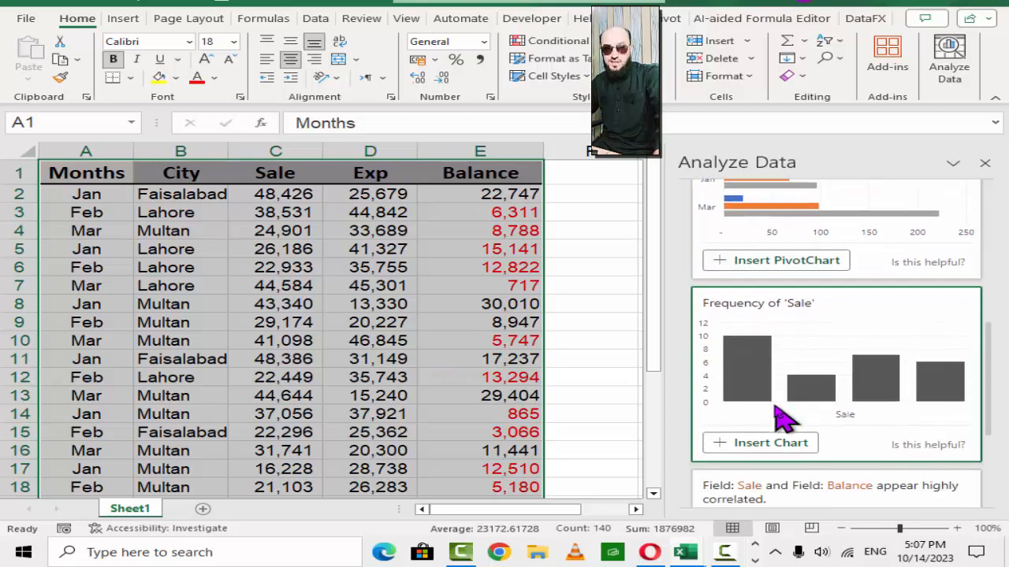
{"action": "scroll", "coordinate": [783, 419], "scroll_direction": "down", "scroll_amount": 2}
{"action": "scroll", "coordinate": [780, 417], "scroll_direction": "down", "scroll_amount": 2}
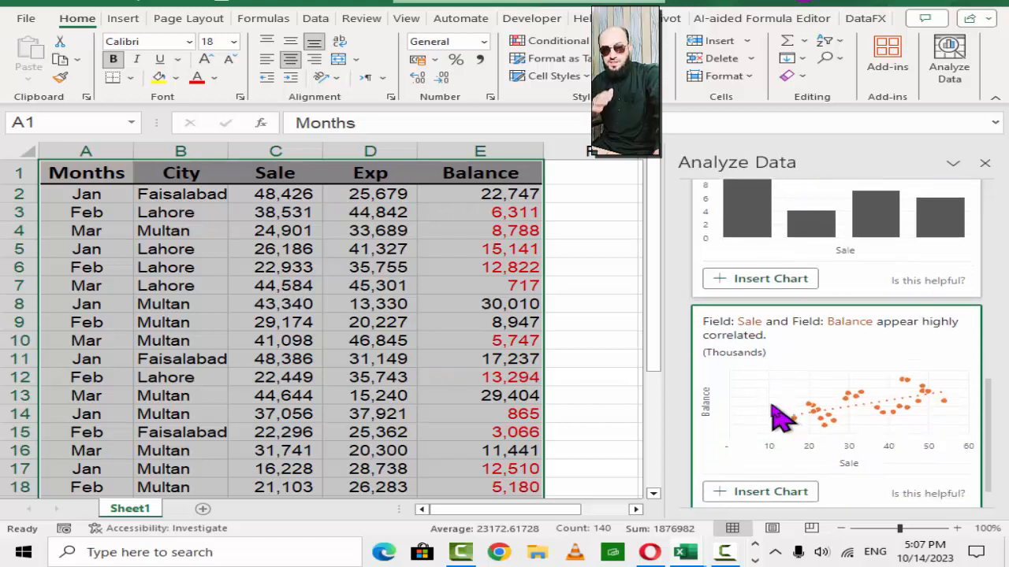
{"action": "scroll", "coordinate": [780, 418], "scroll_direction": "up", "scroll_amount": 10}
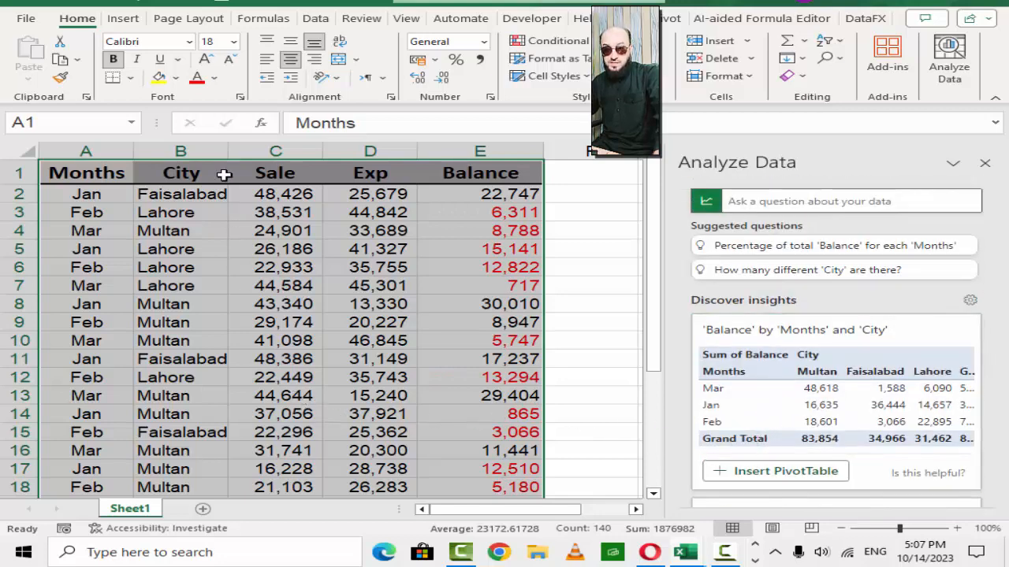
- AutoFit the width of the City column
{"action": "double_click", "coordinate": [226, 147]}
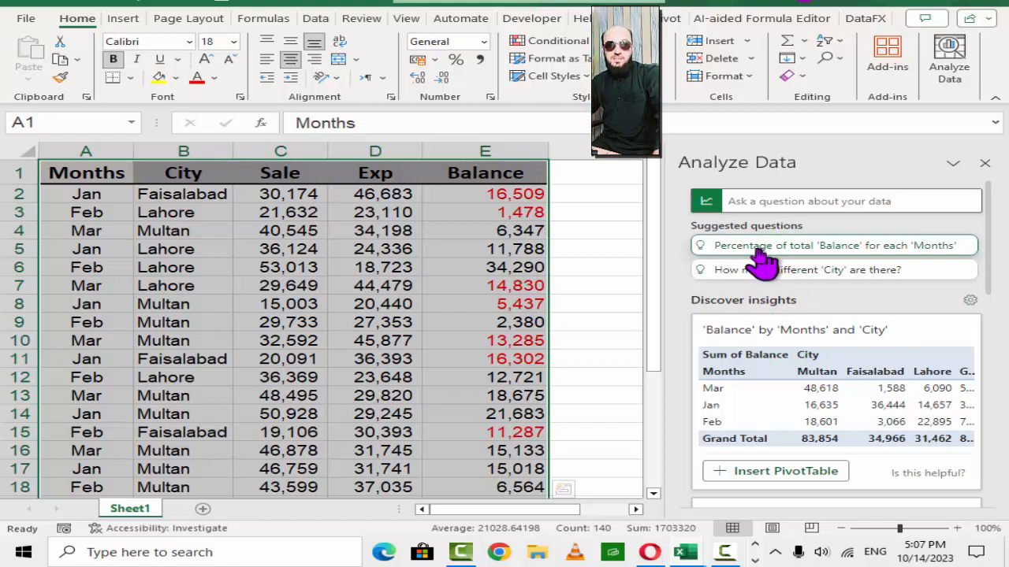
- View the answers to the suggested questions on percentage of total Balance for each Months and the number of different City values
{"action": "left_click", "coordinate": [848, 248]}
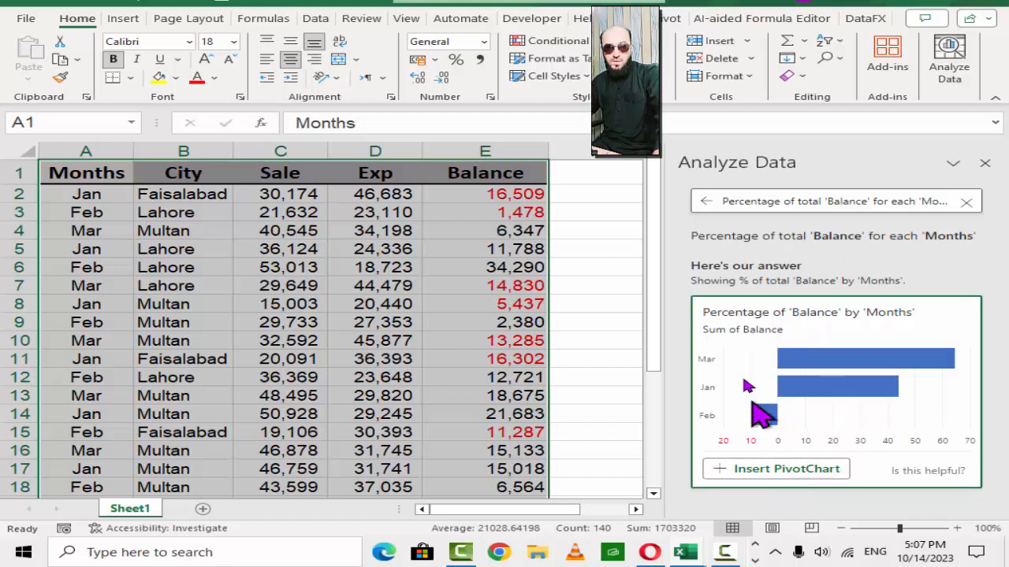
{"action": "left_click", "coordinate": [705, 201]}
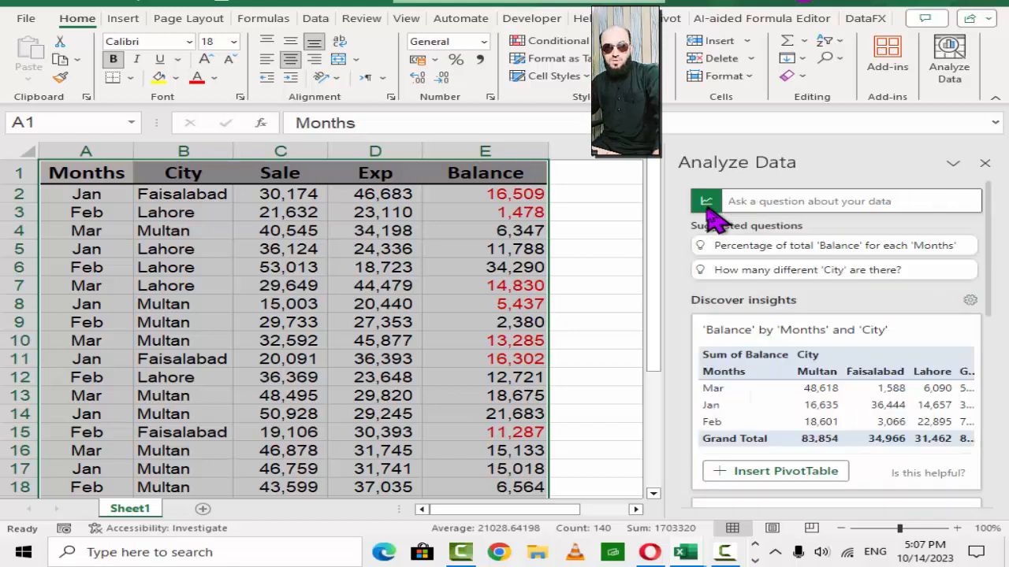
{"action": "left_click", "coordinate": [810, 271]}
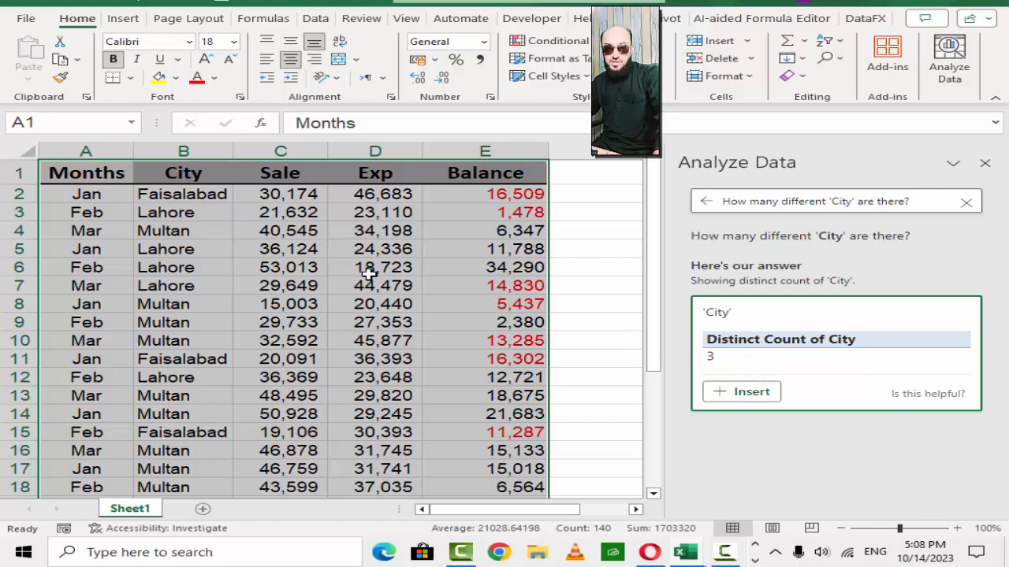
{"action": "left_click", "coordinate": [705, 201]}
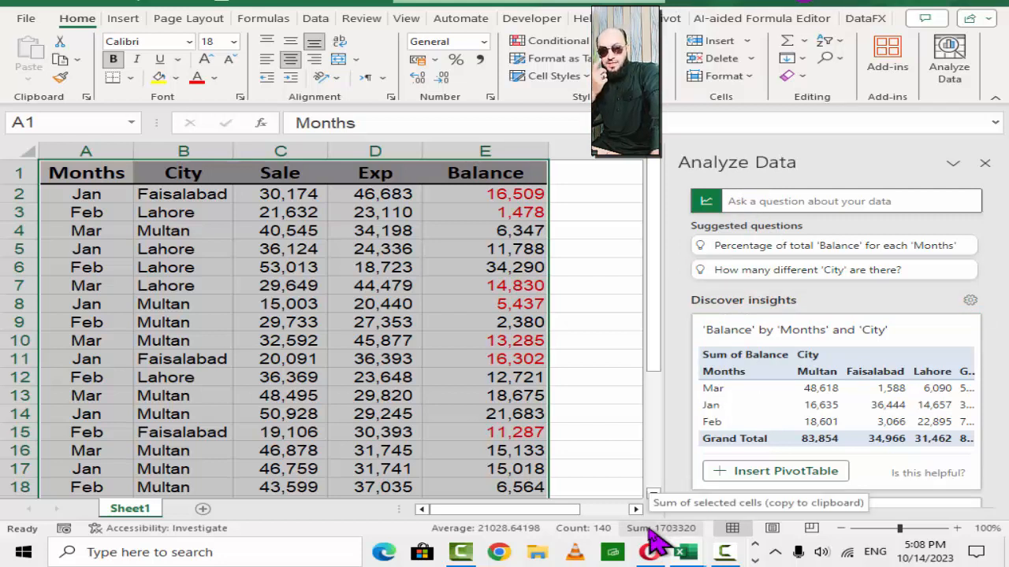
- Ask Analyze Data for "sum of sale by city" and insert the suggested PivotChart
{"action": "left_click", "coordinate": [753, 201]}
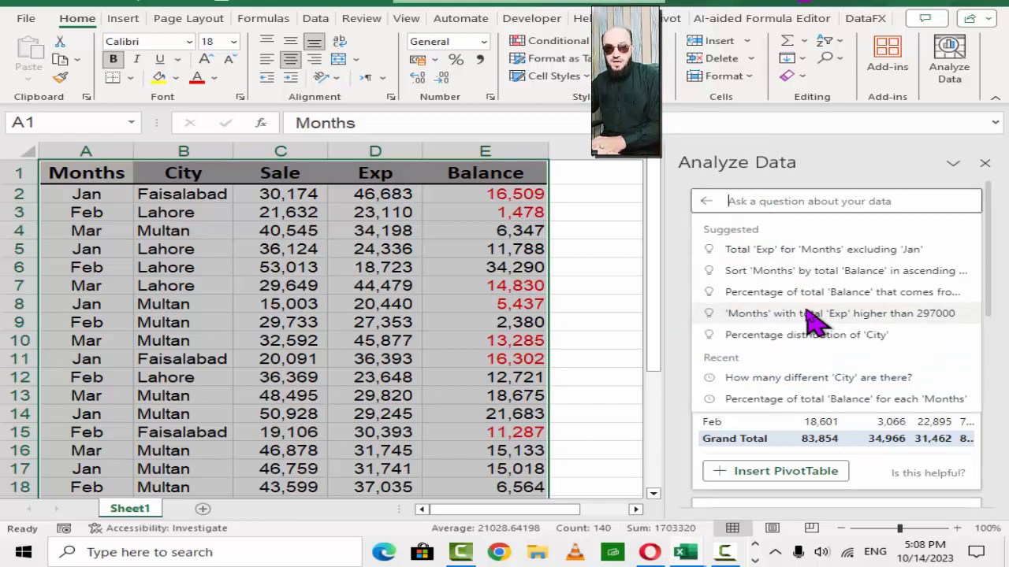
{"action": "type", "text": "sum of"}
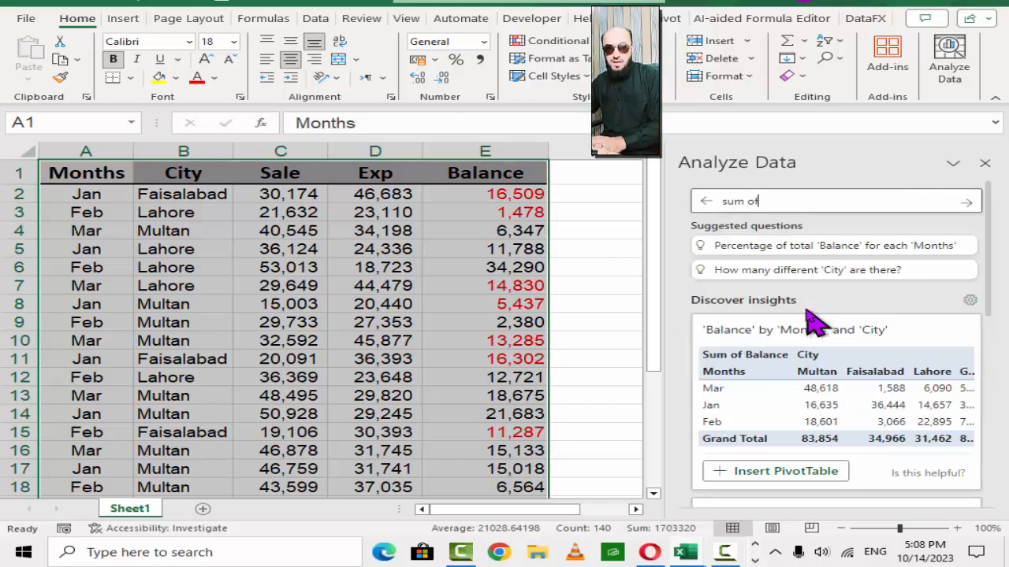
{"action": "type", "text": " sale by c"}
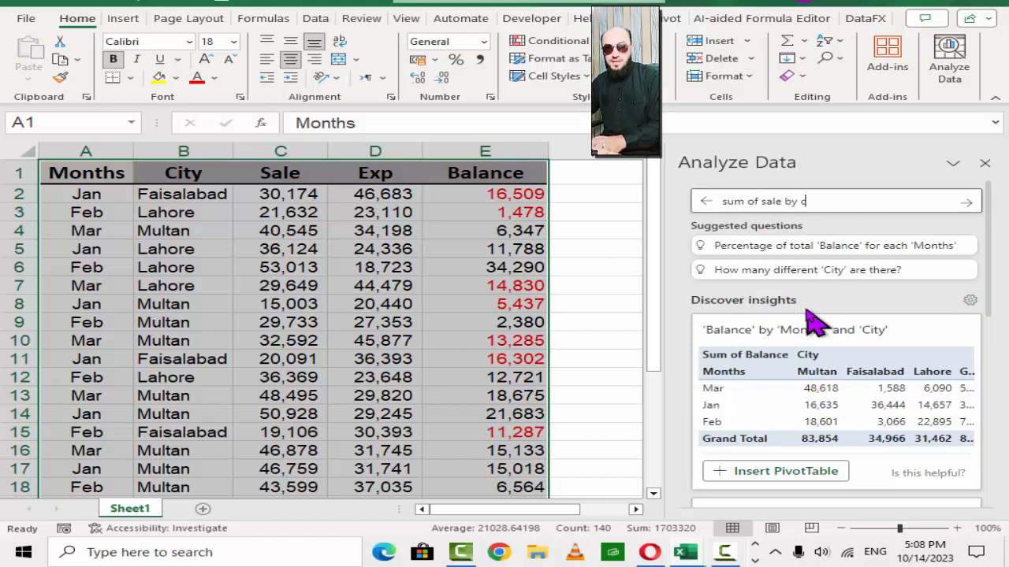
{"action": "type", "text": "ity"}
{"action": "key", "text": "Return"}
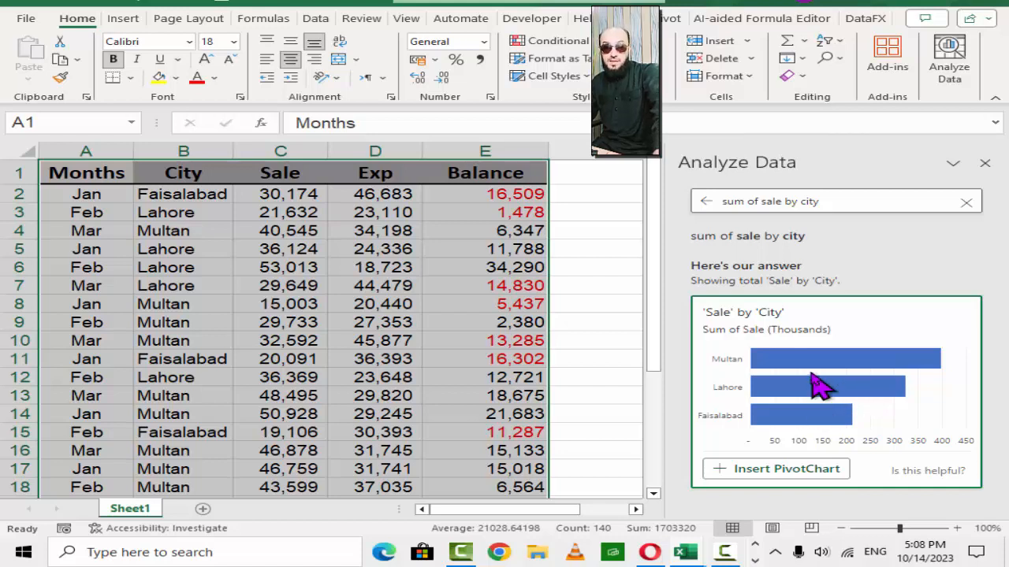
{"action": "left_click", "coordinate": [769, 472]}
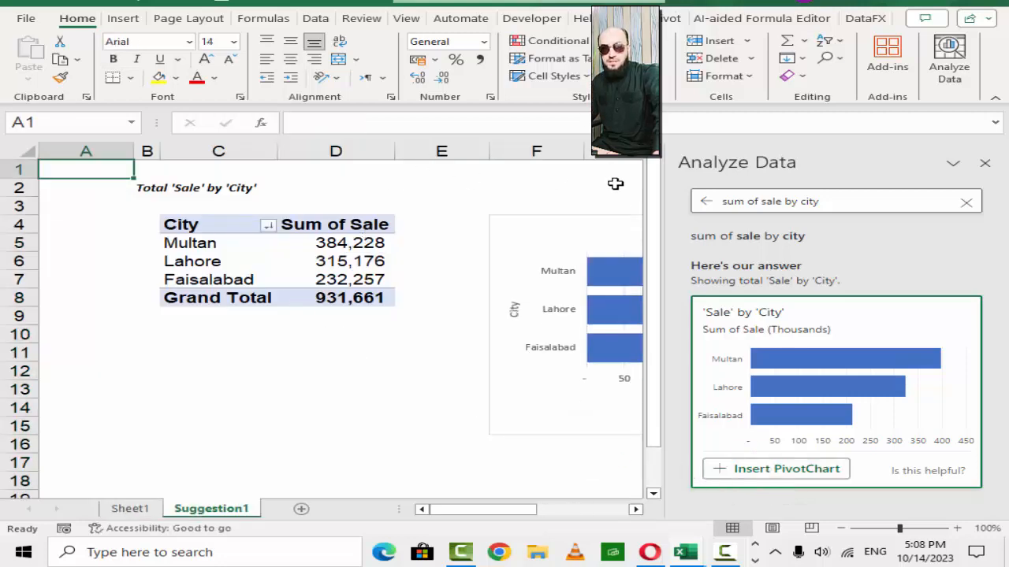
- Close Analyze Data and move the 'Sale' by 'City' chart directly below the PivotTable
{"action": "left_click", "coordinate": [984, 163]}
{"action": "left_click_drag", "start_coordinate": [666, 227], "coordinate": [275, 329]}
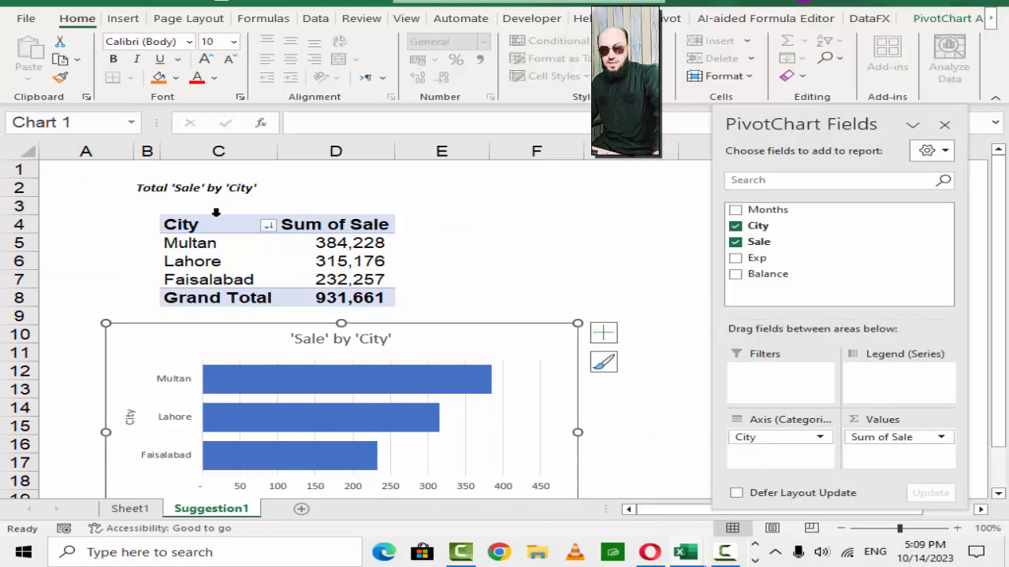
- Replace the Sale field with Exp in the PivotTable so that it sums Exp by City
{"action": "left_click", "coordinate": [224, 241]}
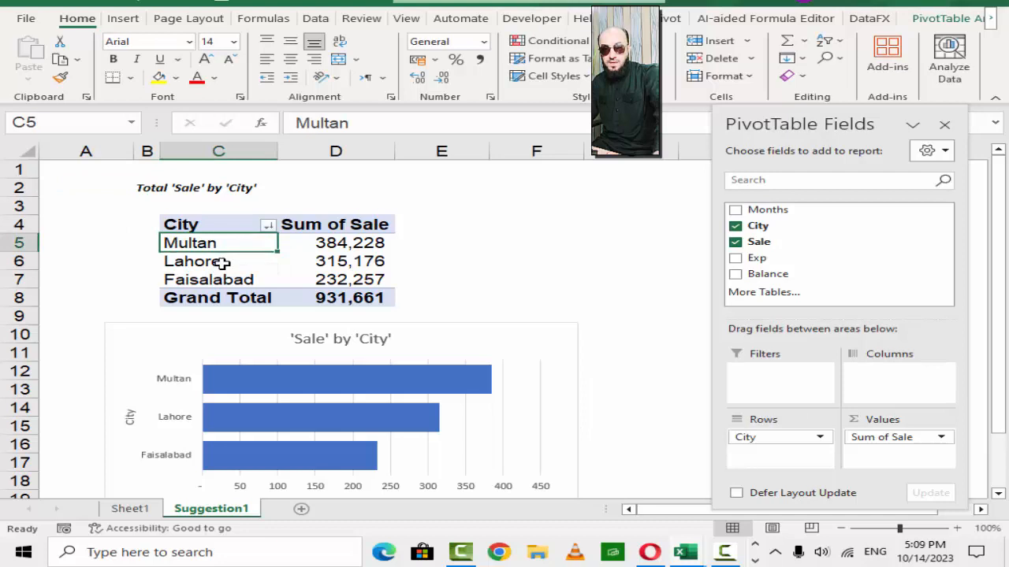
{"action": "left_click", "coordinate": [328, 261]}
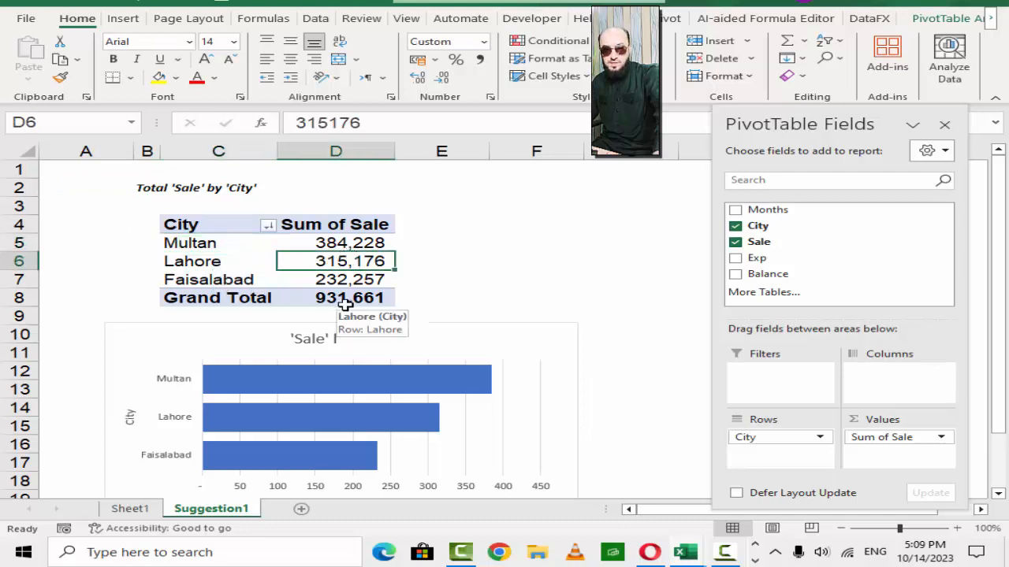
{"action": "left_click_drag", "start_coordinate": [811, 124], "coordinate": [664, 52]}
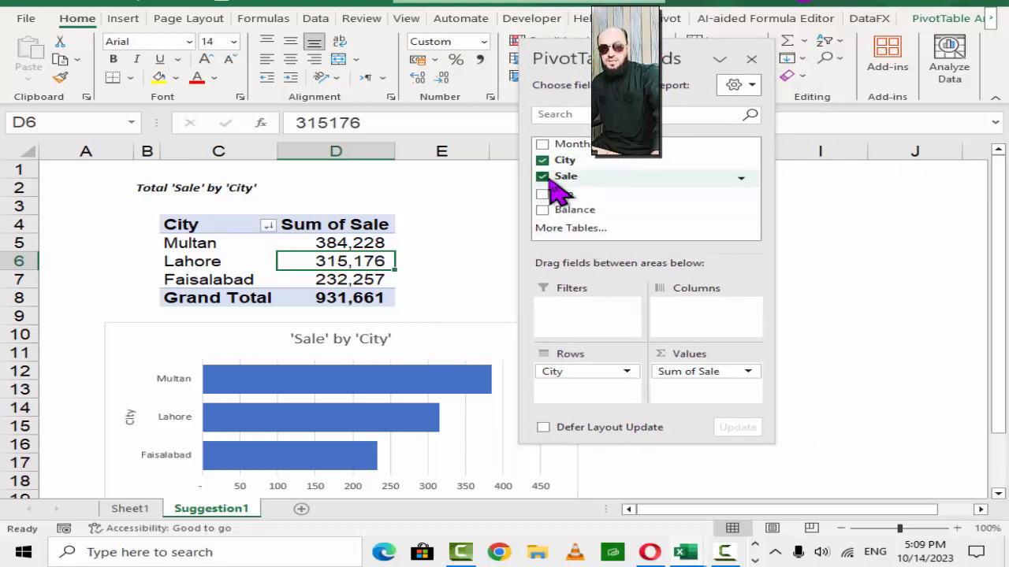
{"action": "left_click", "coordinate": [543, 176]}
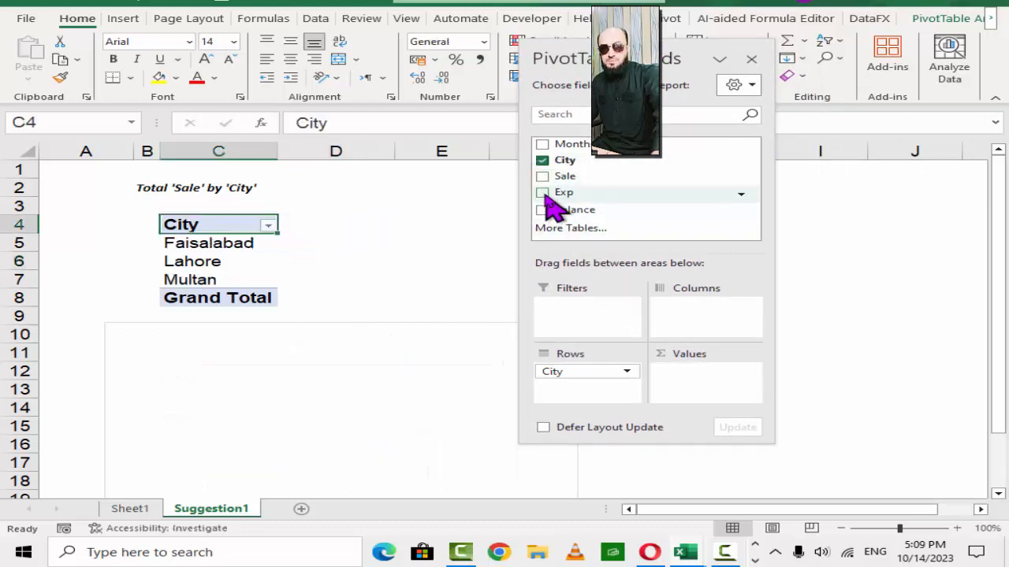
{"action": "left_click", "coordinate": [542, 193]}
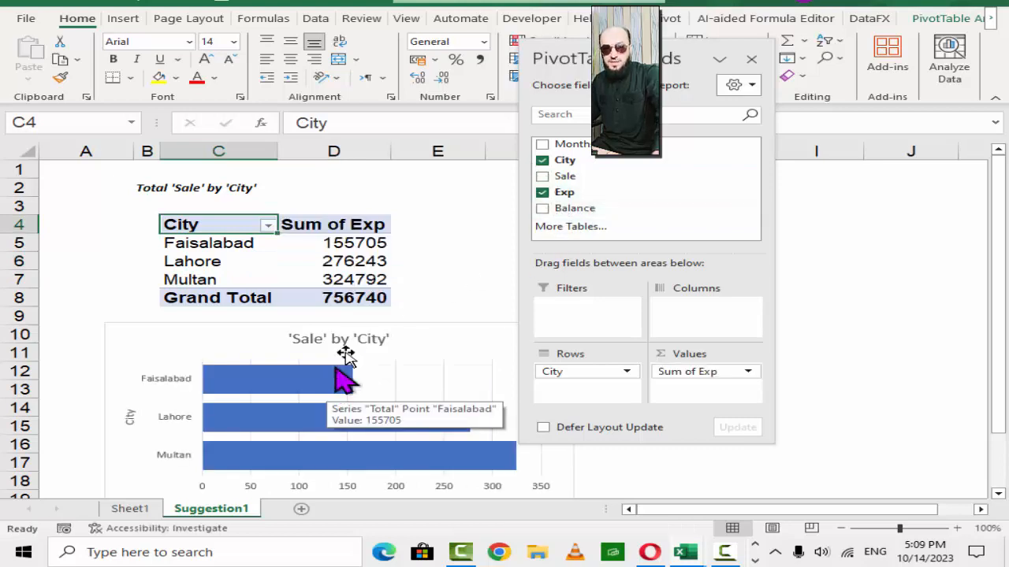
- Zoom the sheet out to 85%, place the chart beside the PivotTable clear of the field list, and narrow column A
{"action": "left_click", "coordinate": [450, 261]}
{"action": "scroll", "coordinate": [450, 260], "scroll_direction": "down", "scroll_amount": 1}
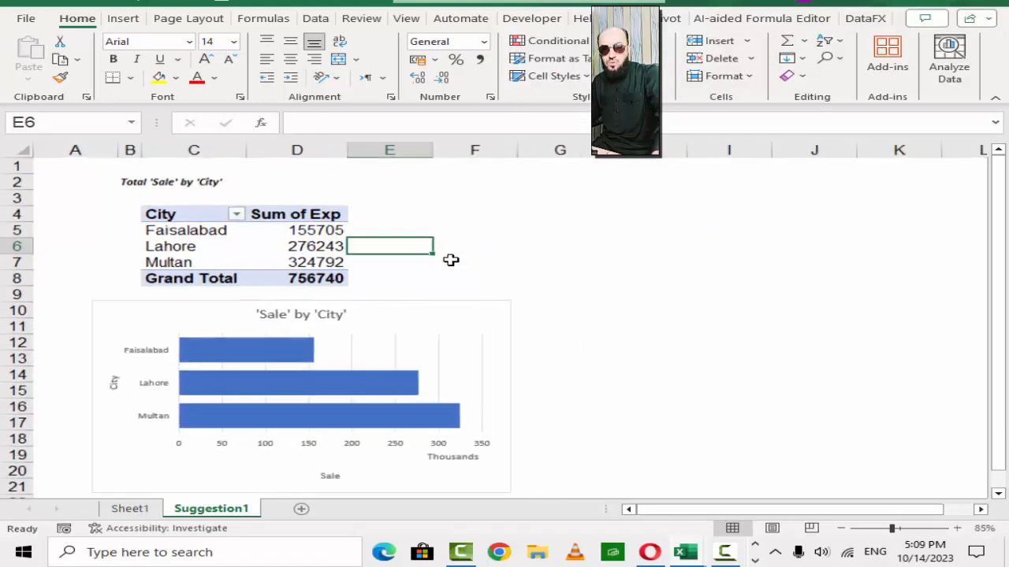
{"action": "left_click_drag", "start_coordinate": [398, 296], "coordinate": [668, 197]}
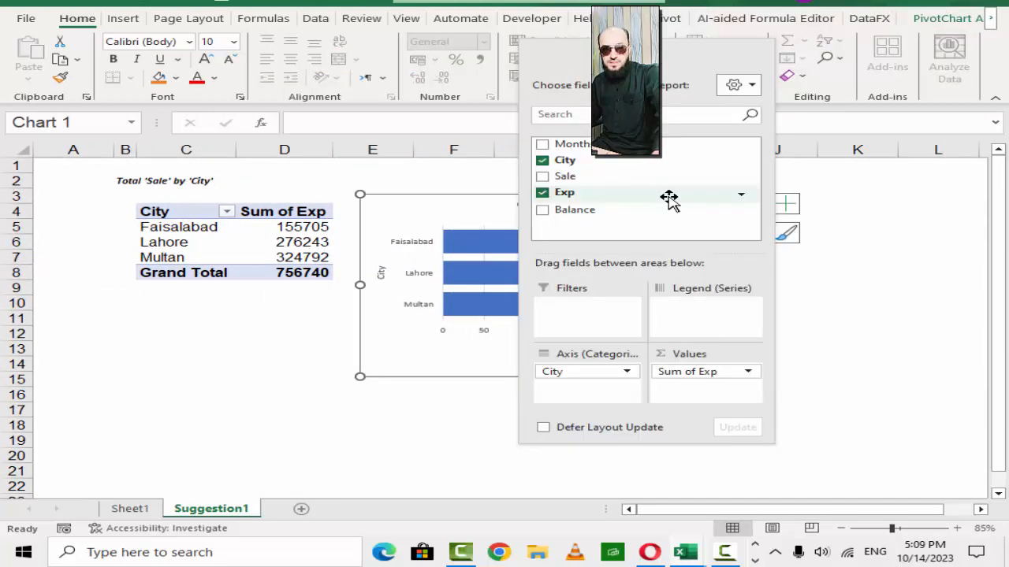
{"action": "left_click_drag", "start_coordinate": [665, 56], "coordinate": [878, 57]}
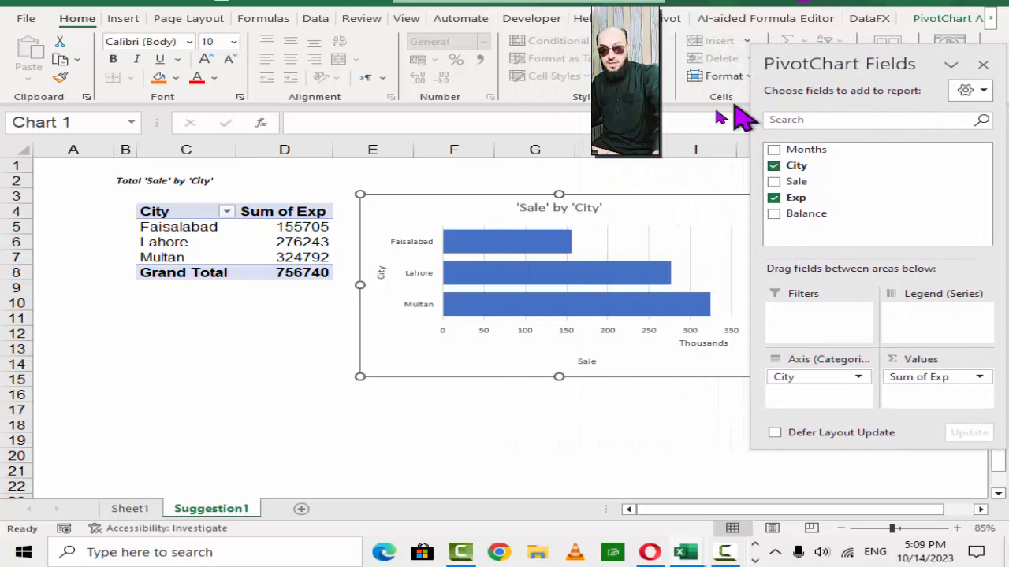
{"action": "left_click_drag", "start_coordinate": [116, 150], "coordinate": [60, 149]}
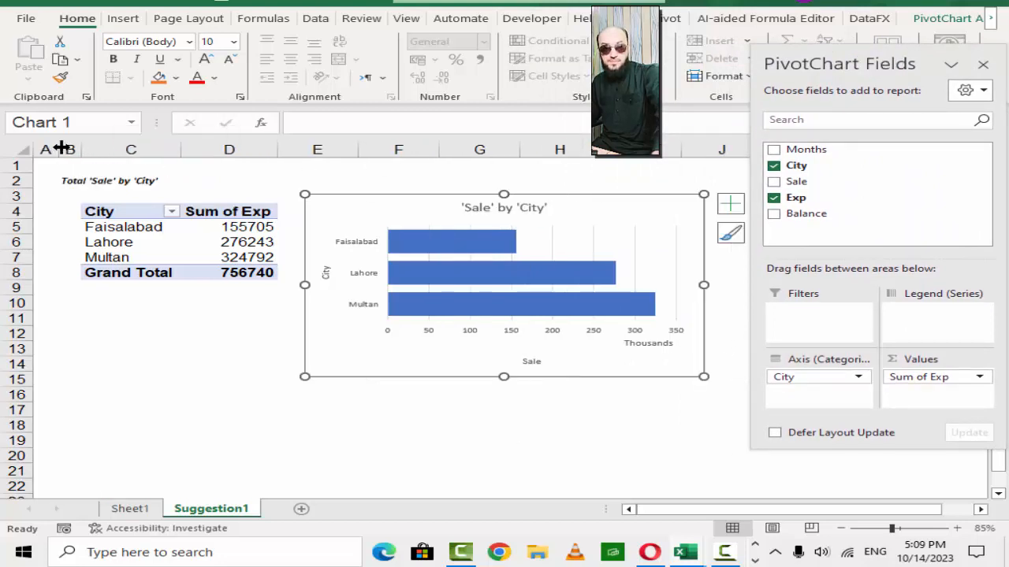
{"action": "left_click_drag", "start_coordinate": [863, 55], "coordinate": [835, 55]}
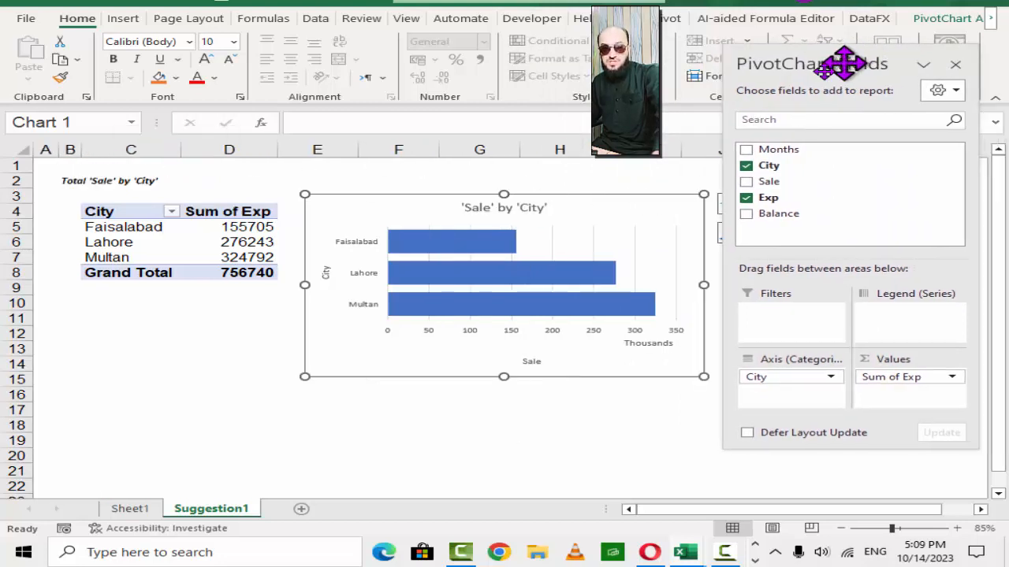
- Return to the source data on Sheet1
{"action": "left_click", "coordinate": [131, 509]}
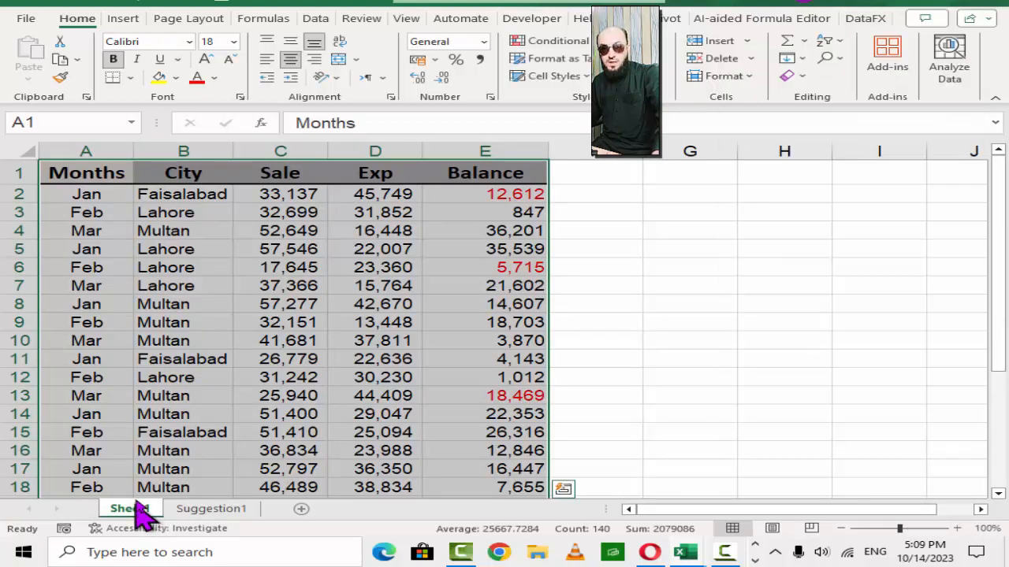
- Run Analyze Data on the source data, insert the suggested 'Exp' by 'Months' and 'City' PivotTable, and close the pane
{"action": "left_click", "coordinate": [949, 63]}
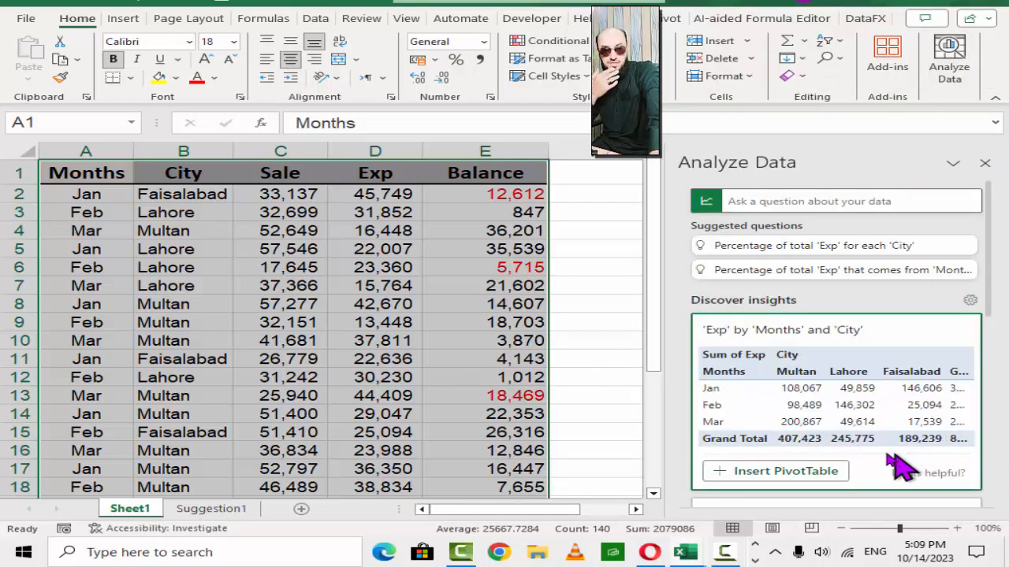
{"action": "scroll", "coordinate": [891, 465], "scroll_direction": "down", "scroll_amount": 3}
{"action": "scroll", "coordinate": [871, 457], "scroll_direction": "up", "scroll_amount": 3}
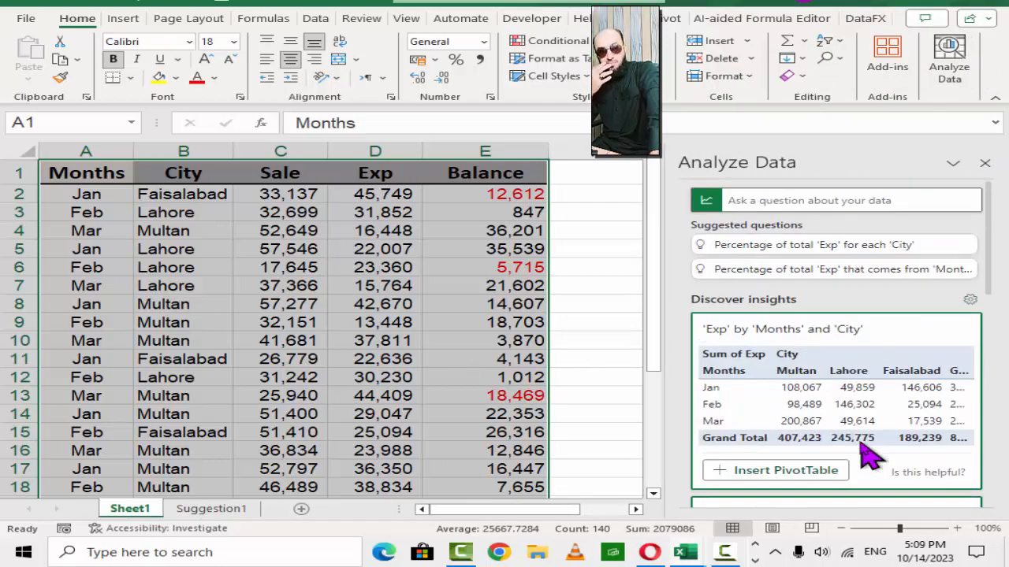
{"action": "left_click", "coordinate": [784, 476]}
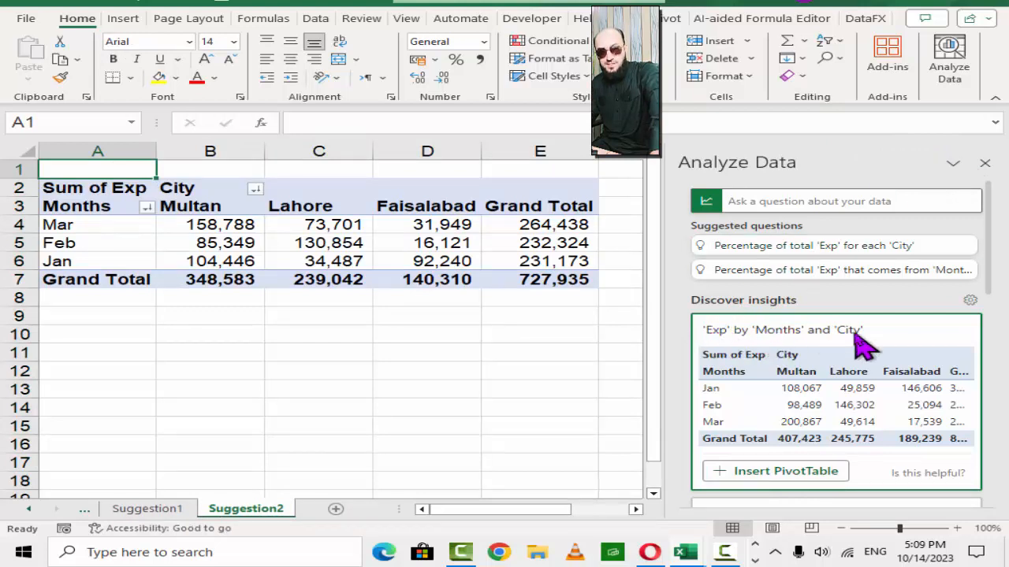
{"action": "left_click", "coordinate": [984, 163]}
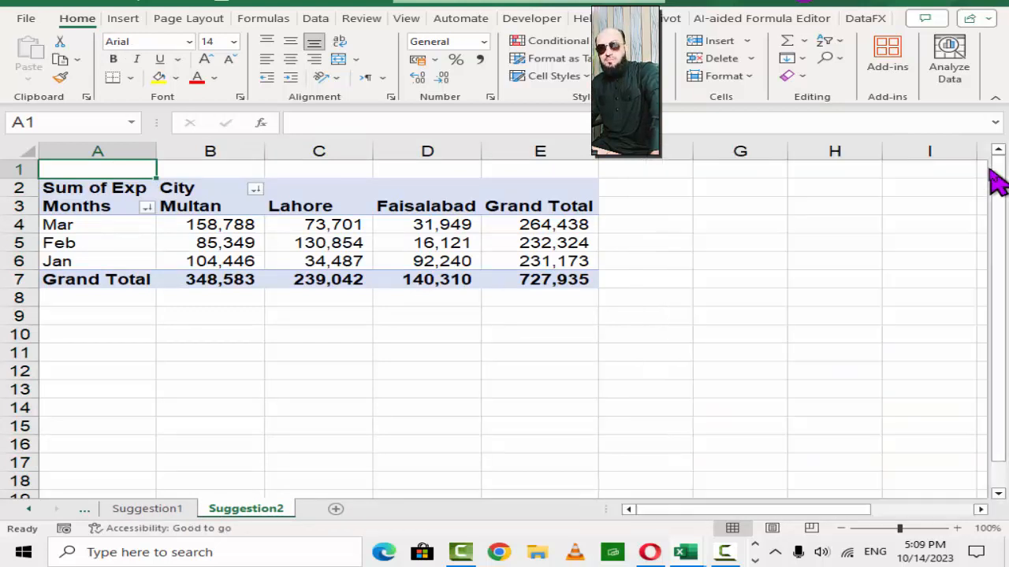
- Rearrange the new PivotTable by moving the City field from Columns to Rows above Months
{"action": "left_click", "coordinate": [136, 229]}
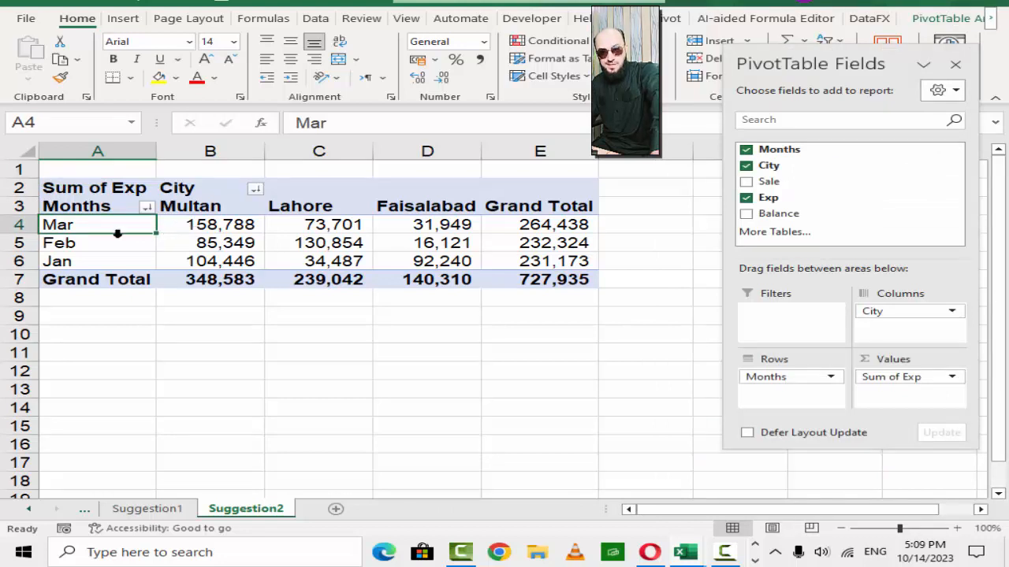
{"action": "left_click_drag", "start_coordinate": [103, 228], "coordinate": [103, 264]}
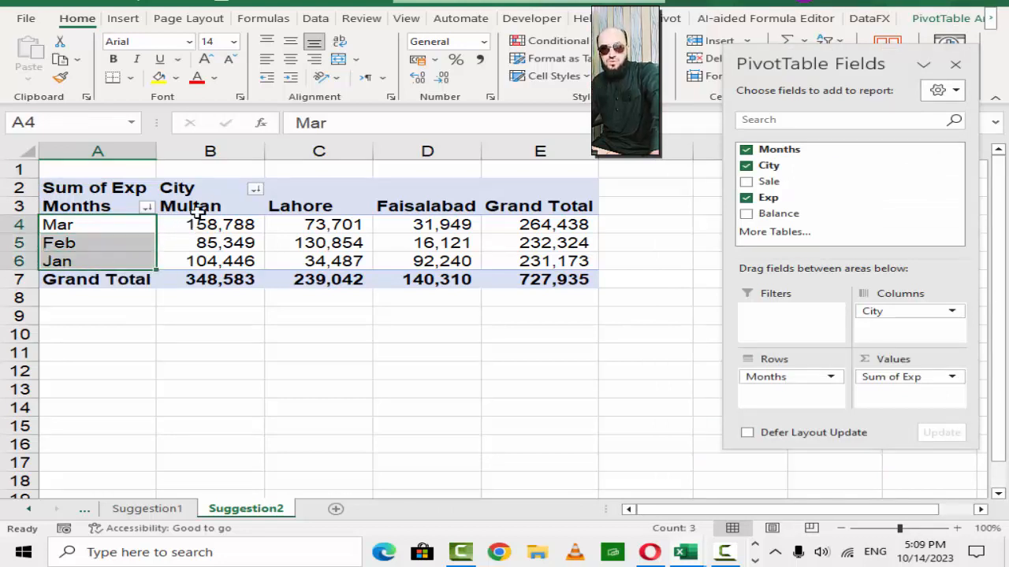
{"action": "left_click_drag", "start_coordinate": [197, 206], "coordinate": [504, 208]}
{"action": "left_click", "coordinate": [223, 253]}
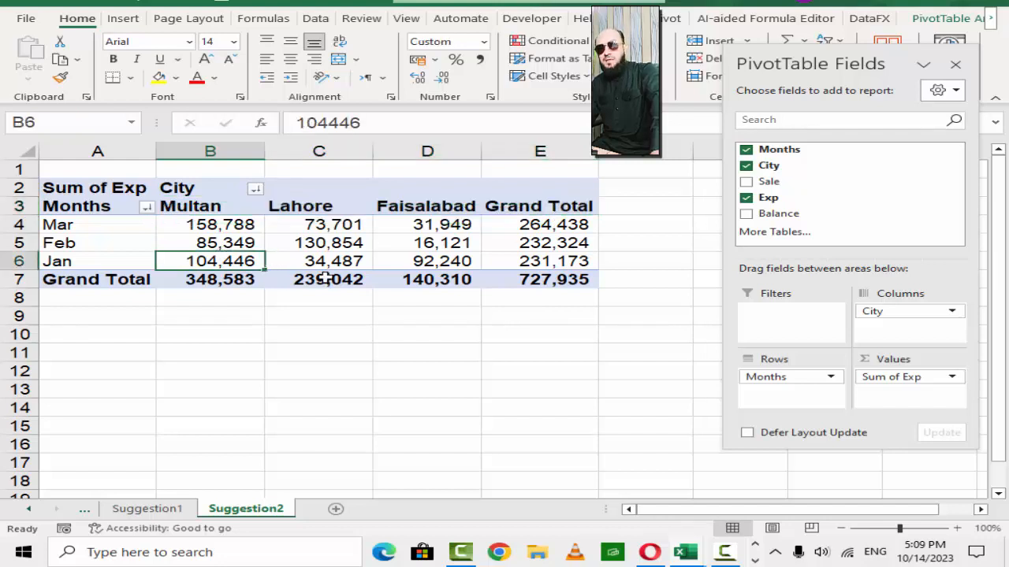
{"action": "left_click", "coordinate": [90, 228]}
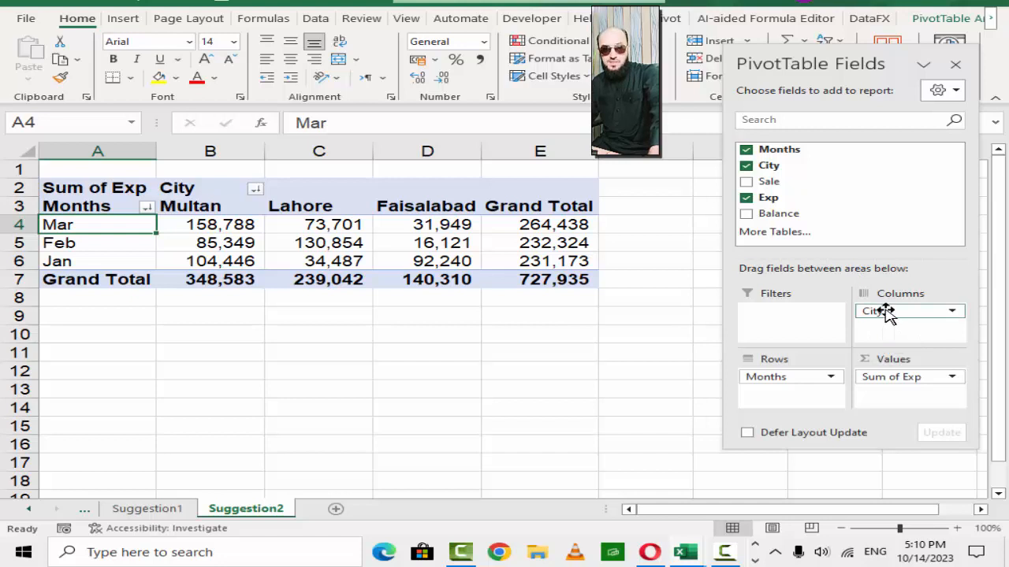
{"action": "left_click_drag", "start_coordinate": [897, 309], "coordinate": [755, 379]}
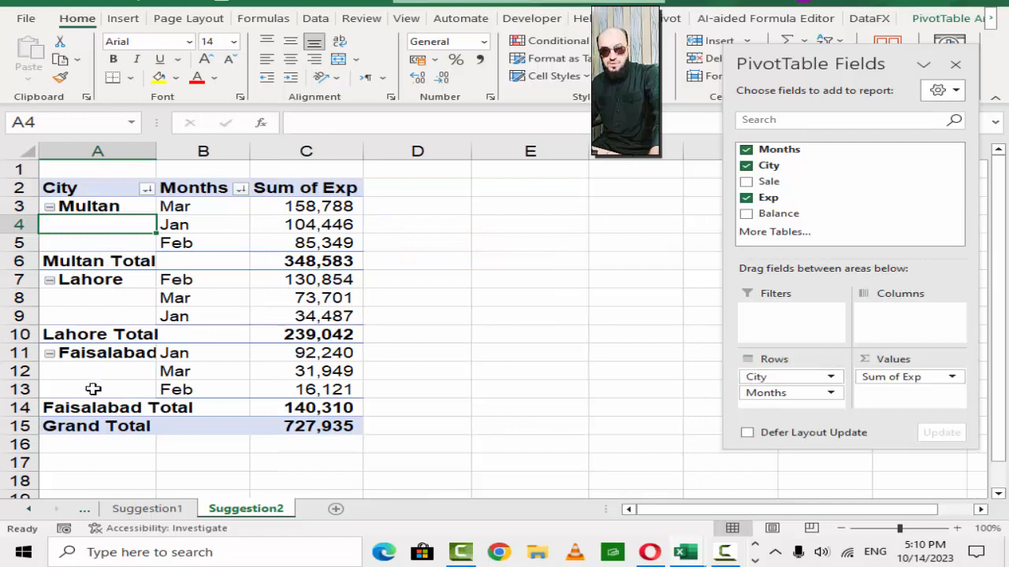
- Examine the months and Sum of Exp values grouped under Multan in the PivotTable
{"action": "left_click", "coordinate": [133, 208]}
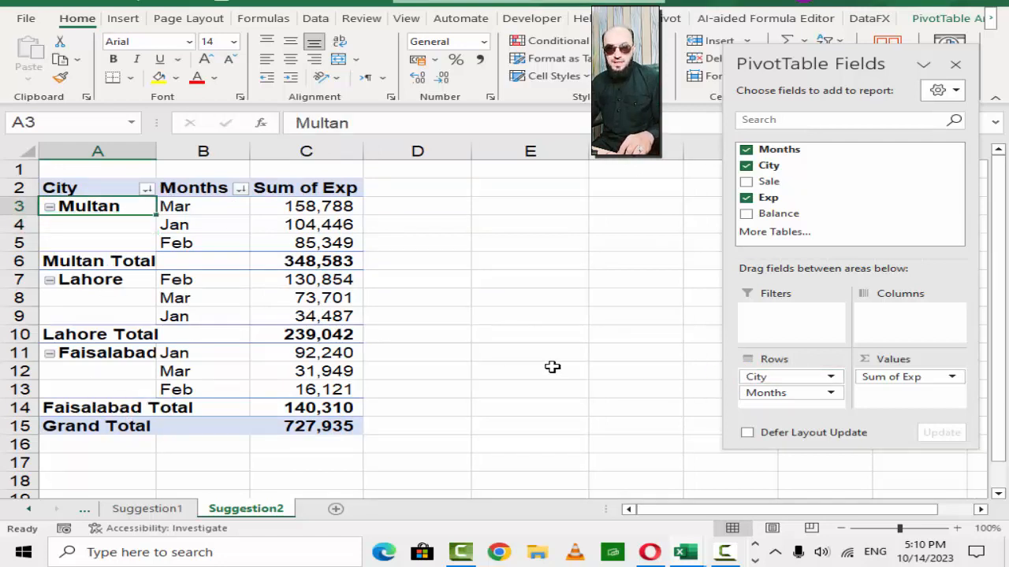
{"action": "key", "text": "Right"}
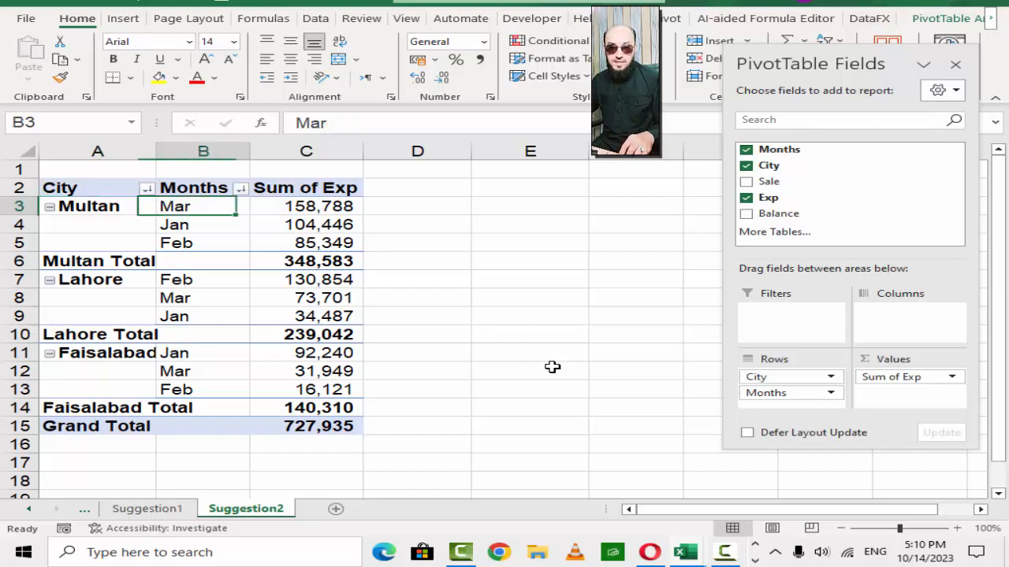
{"action": "key", "text": "shift+Down"}
{"action": "key", "text": "shift+Down"}
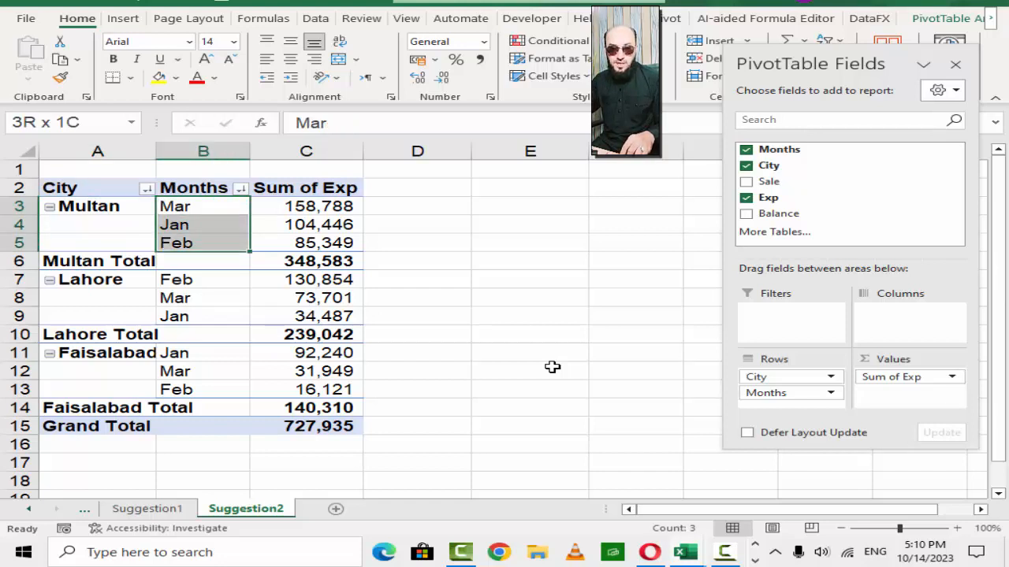
{"action": "key", "text": "Right"}
{"action": "key", "text": "Down"}
{"action": "key", "text": "Down"}
{"action": "key", "text": "Down"}
{"action": "key", "text": "Up"}
{"action": "key", "text": "Up"}
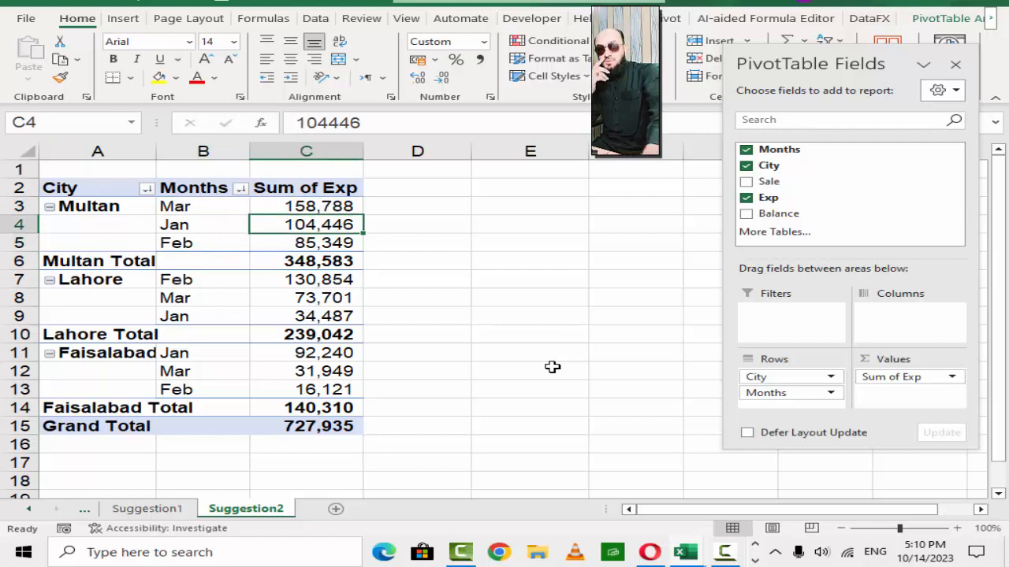
- Replace the Exp field with Sale in the PivotTable values and move the field list closer to the table
{"action": "left_click", "coordinate": [746, 182]}
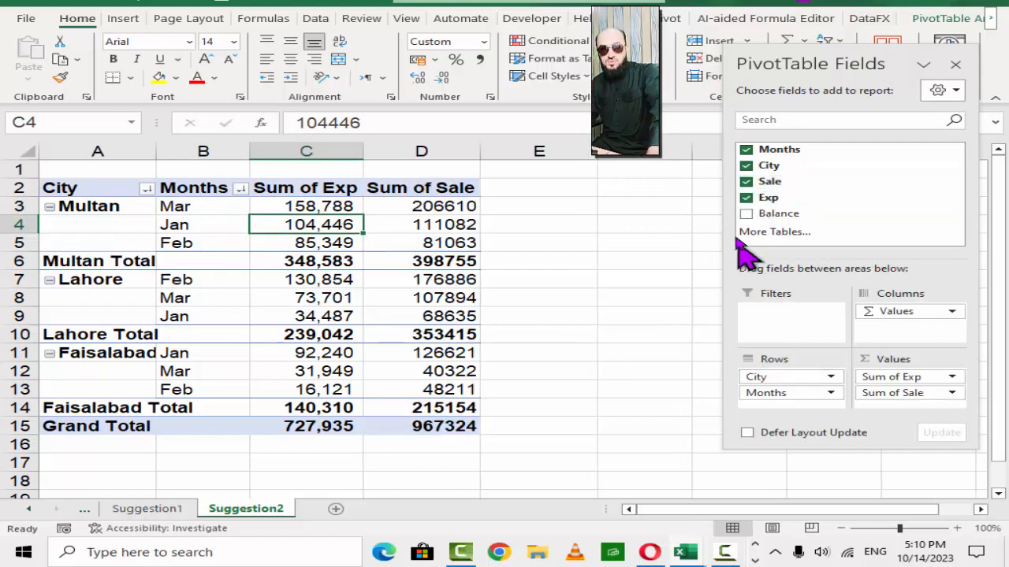
{"action": "left_click", "coordinate": [746, 198]}
{"action": "left_click_drag", "start_coordinate": [792, 64], "coordinate": [604, 63]}
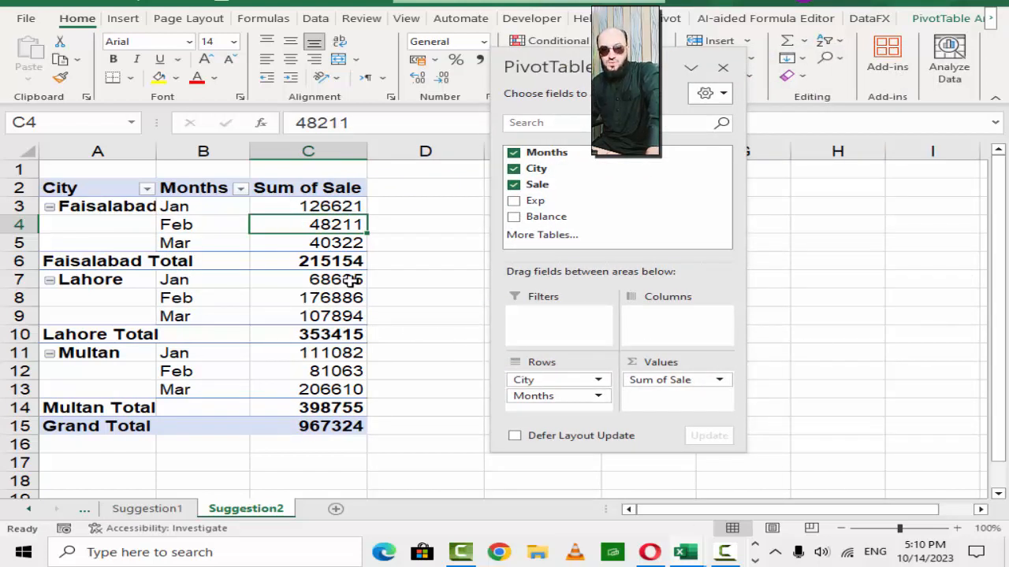
- Add the Exp and Balance fields to the PivotTable values and move the field list clear of the table
{"action": "mouse_move", "coordinate": [349, 280]}
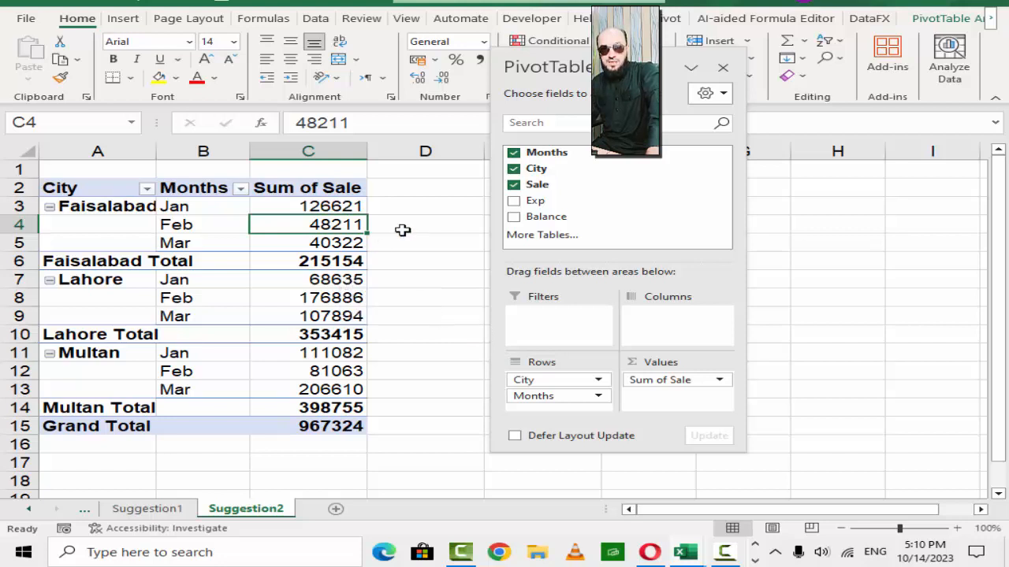
{"action": "left_click", "coordinate": [514, 203]}
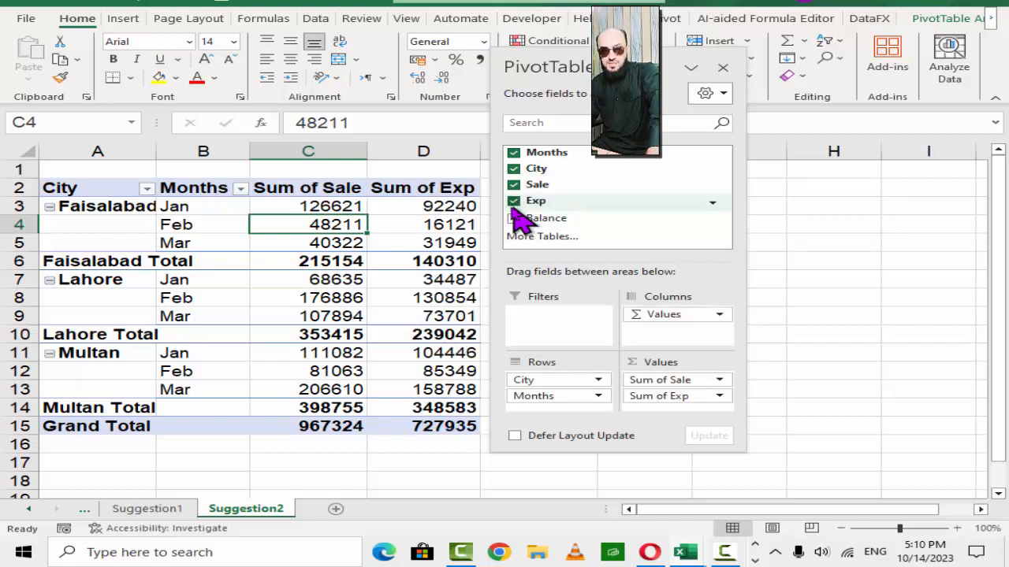
{"action": "left_click", "coordinate": [513, 217]}
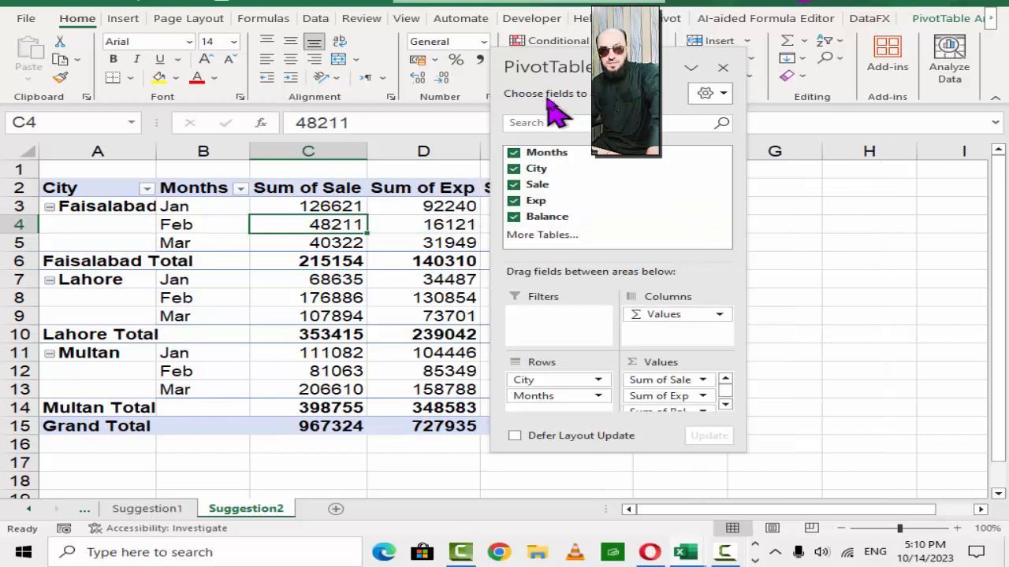
{"action": "left_click_drag", "start_coordinate": [557, 108], "coordinate": [844, 94]}
{"action": "left_click", "coordinate": [497, 284]}
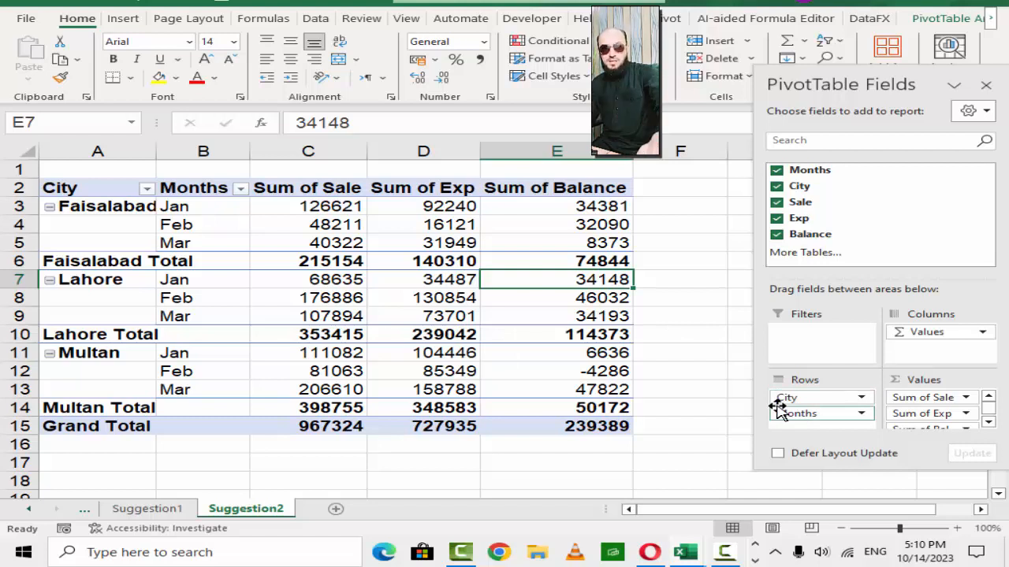
- Move the Months field from Rows to Columns below Values, and close the field list to view the PivotTable
{"action": "left_click_drag", "start_coordinate": [794, 419], "coordinate": [923, 346]}
{"action": "left_click", "coordinate": [455, 266]}
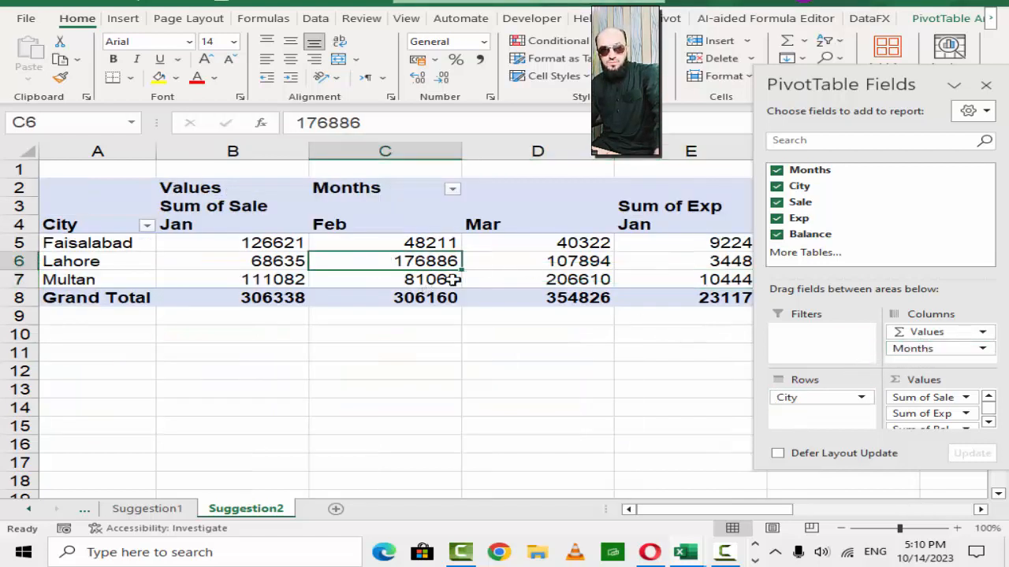
{"action": "left_click", "coordinate": [984, 86]}
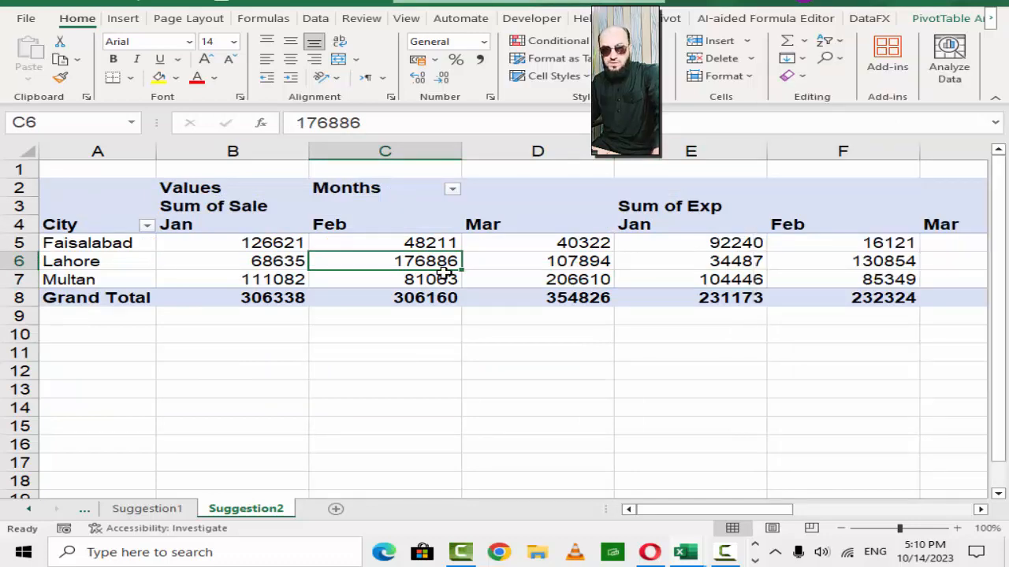
{"action": "key", "text": "Right"}
{"action": "scroll", "coordinate": [444, 273], "scroll_direction": "down", "scroll_amount": 1}
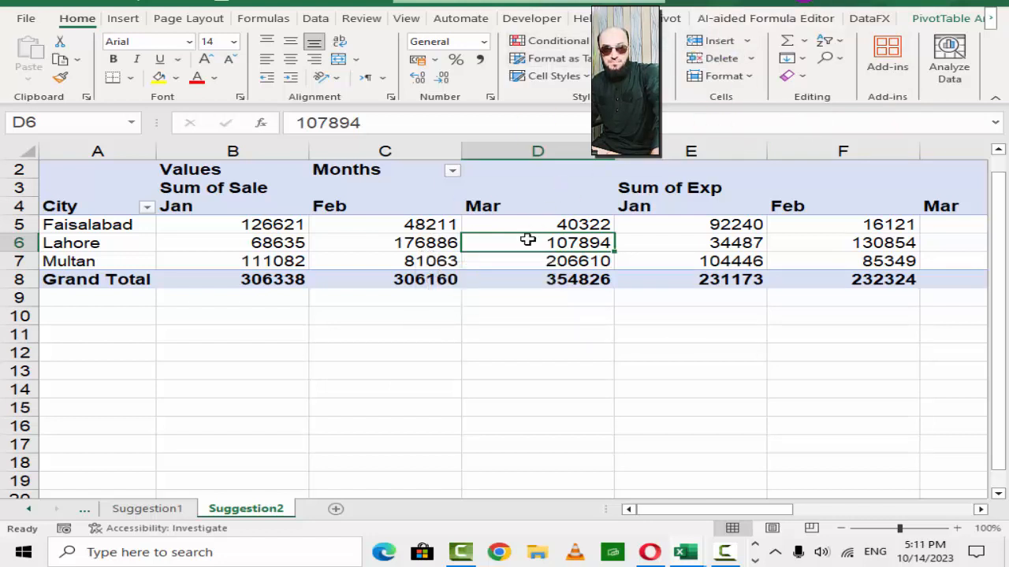
- Show the PivotTable field list again and move the Months field from Columns to Rows above City
{"action": "left_click", "coordinate": [930, 19]}
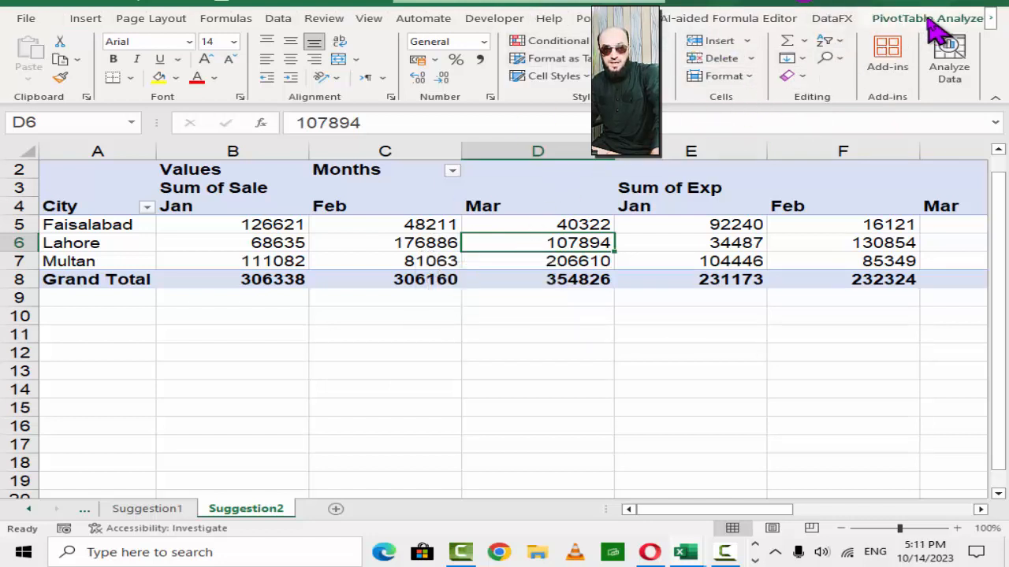
{"action": "left_click", "coordinate": [932, 24]}
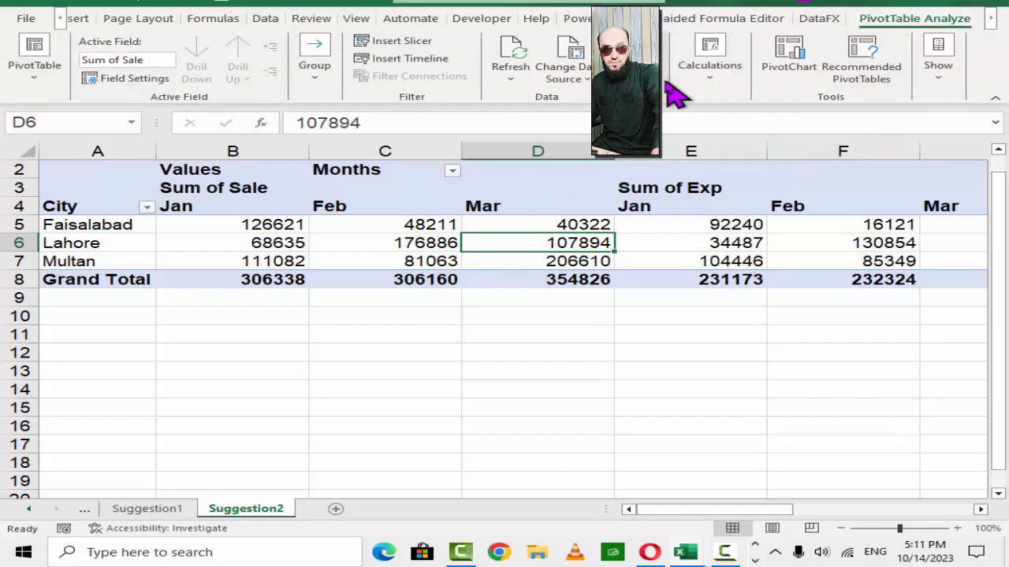
{"action": "left_click", "coordinate": [940, 86]}
{"action": "left_click", "coordinate": [884, 126]}
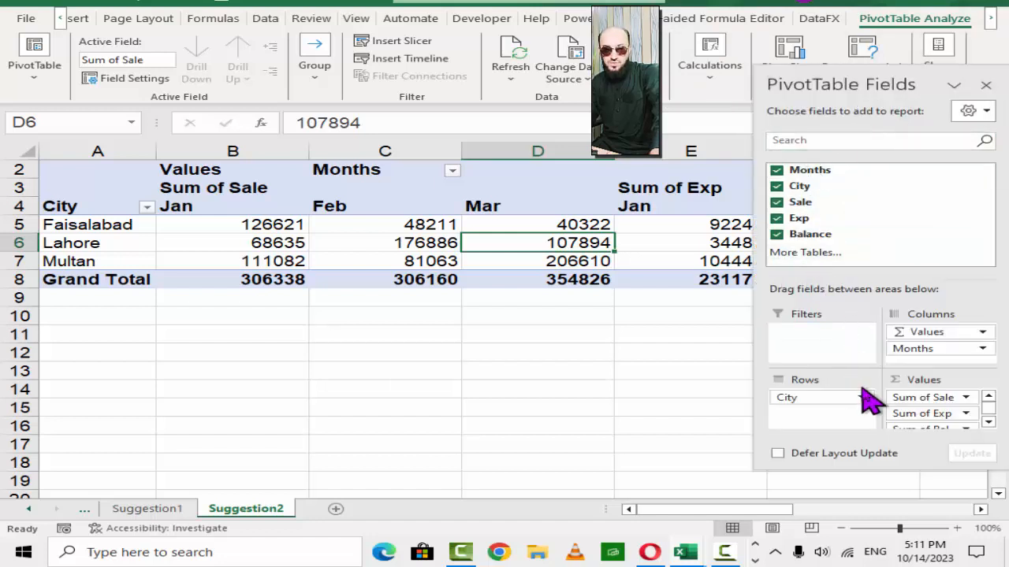
{"action": "left_click_drag", "start_coordinate": [916, 348], "coordinate": [804, 394]}
{"action": "left_click", "coordinate": [95, 194]}
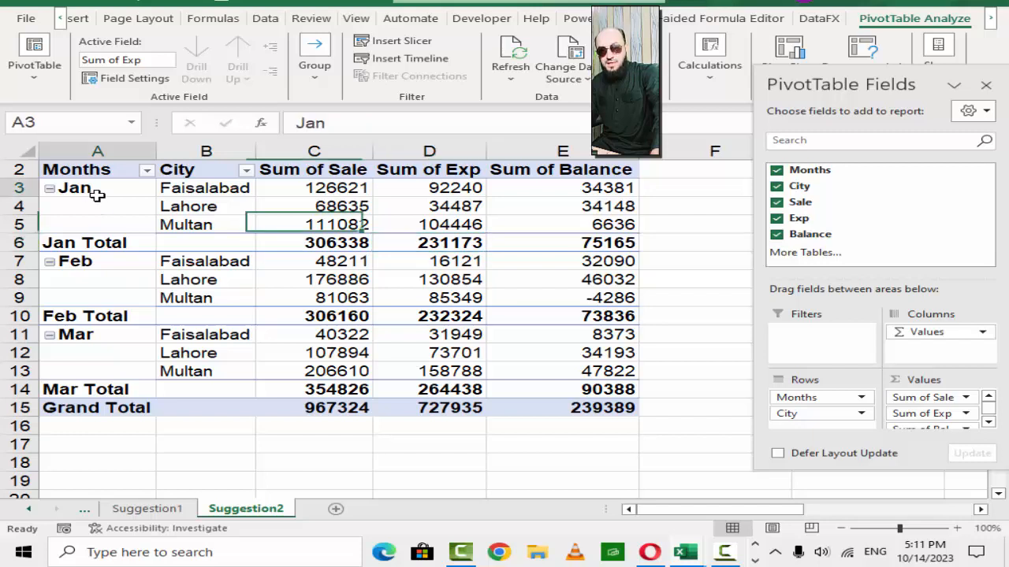
{"action": "left_click", "coordinate": [169, 201]}
{"action": "left_click", "coordinate": [379, 208]}
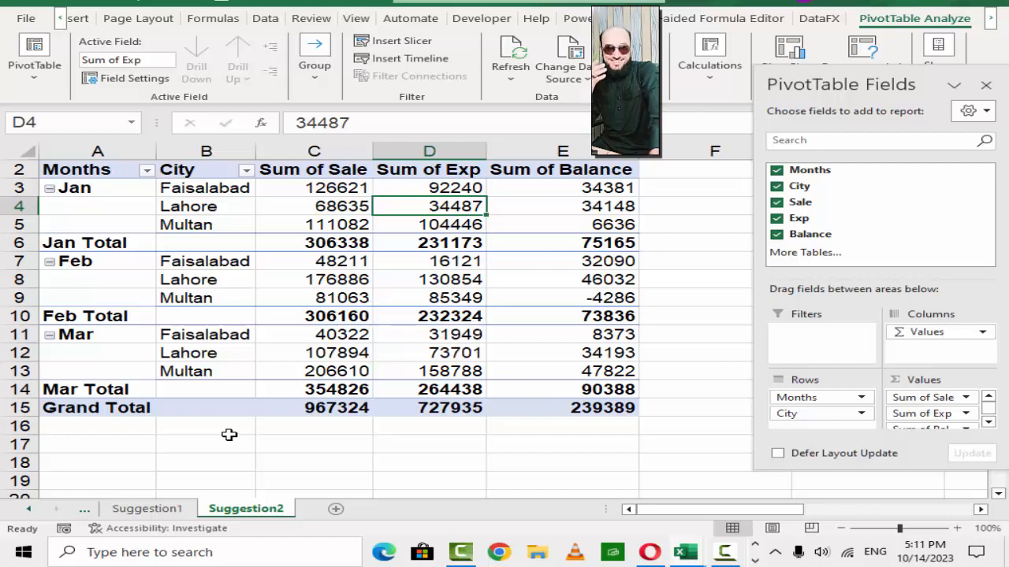
- Return to the source data on Sheet1 and run Analyze Data to browse its suggested insights
{"action": "left_click", "coordinate": [149, 509]}
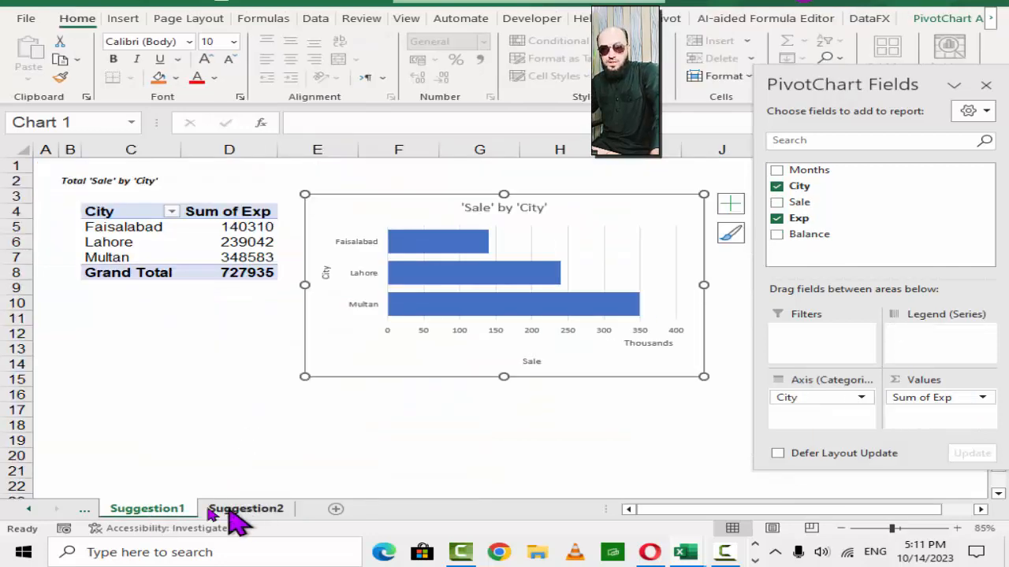
{"action": "left_click", "coordinate": [211, 509]}
{"action": "left_click", "coordinate": [84, 509]}
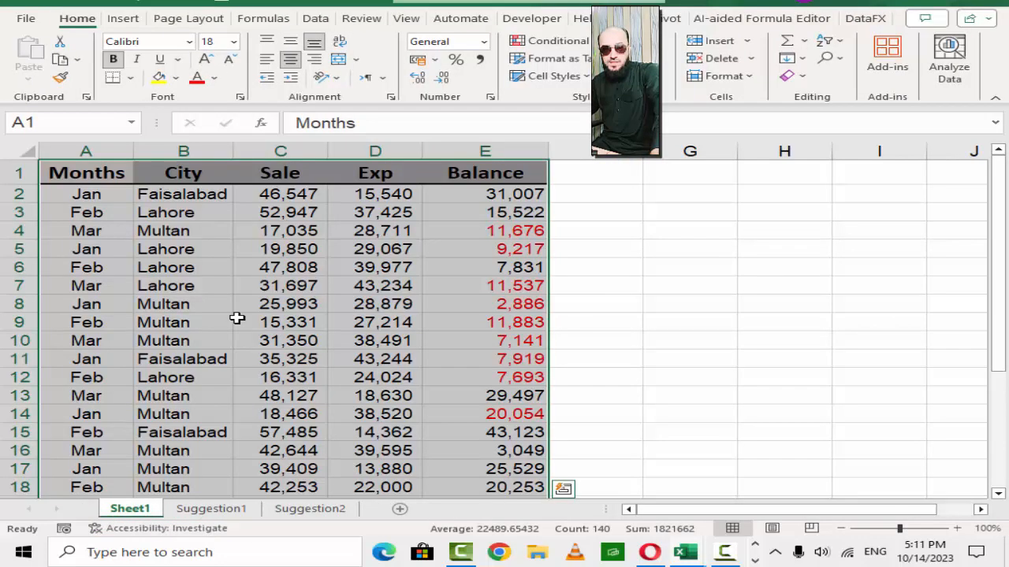
{"action": "left_click", "coordinate": [955, 68]}
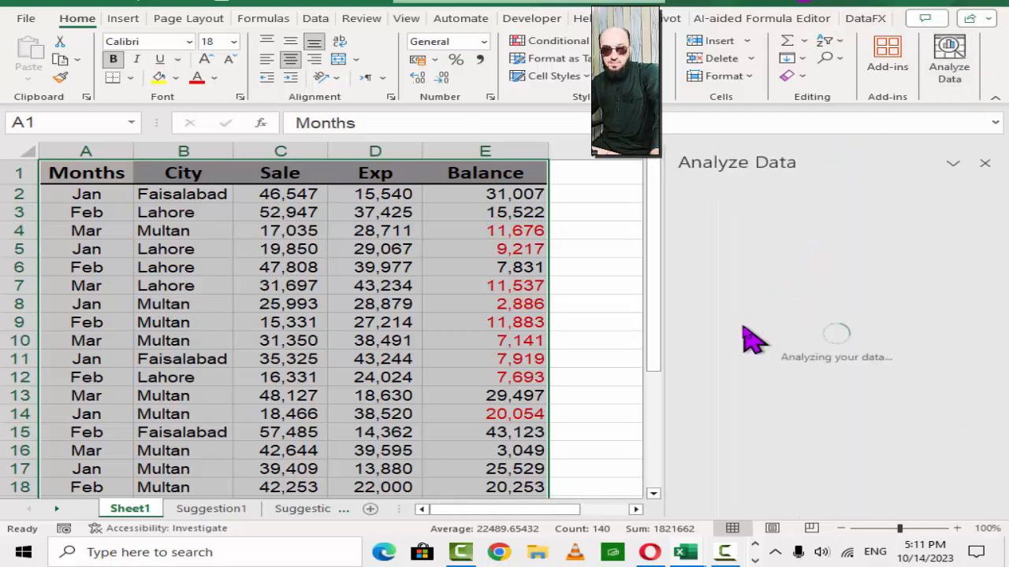
{"action": "scroll", "coordinate": [743, 330], "scroll_direction": "down", "scroll_amount": 8}
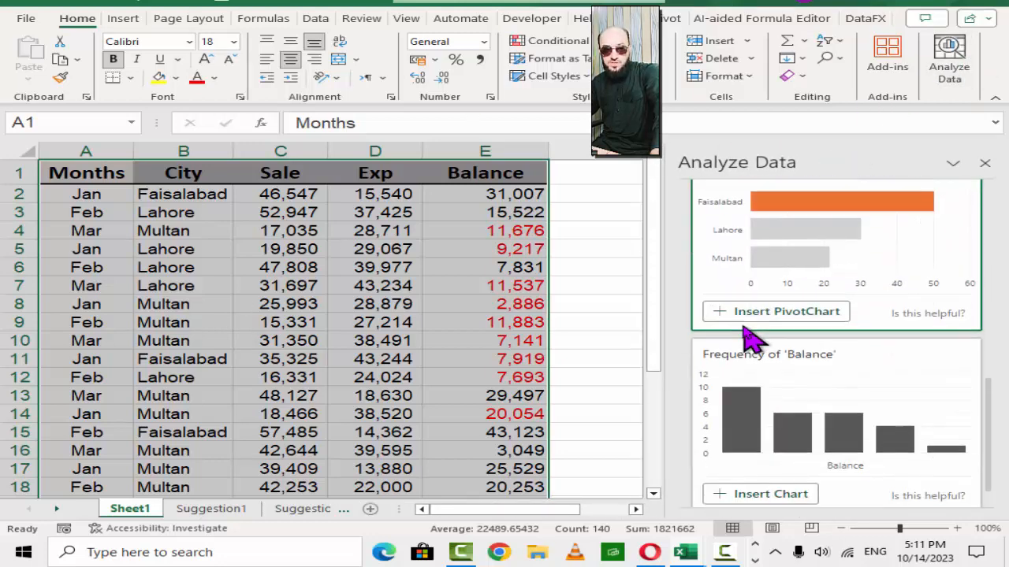
{"action": "scroll", "coordinate": [749, 335], "scroll_direction": "down", "scroll_amount": 1}
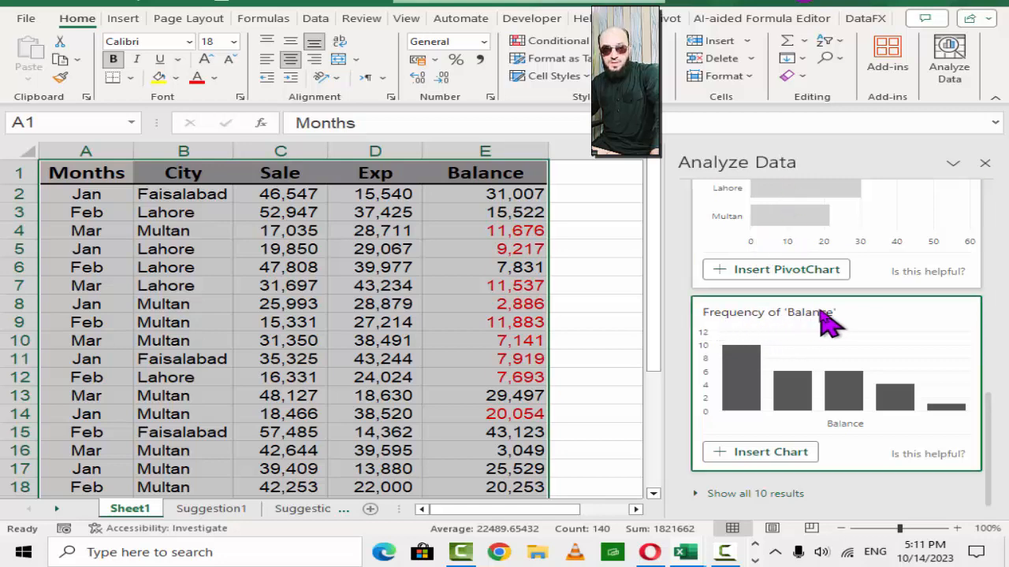
- Ask Analyze Data the question "frequency of sale"
{"action": "scroll", "coordinate": [788, 243], "scroll_direction": "up", "scroll_amount": 5}
{"action": "left_click", "coordinate": [788, 203]}
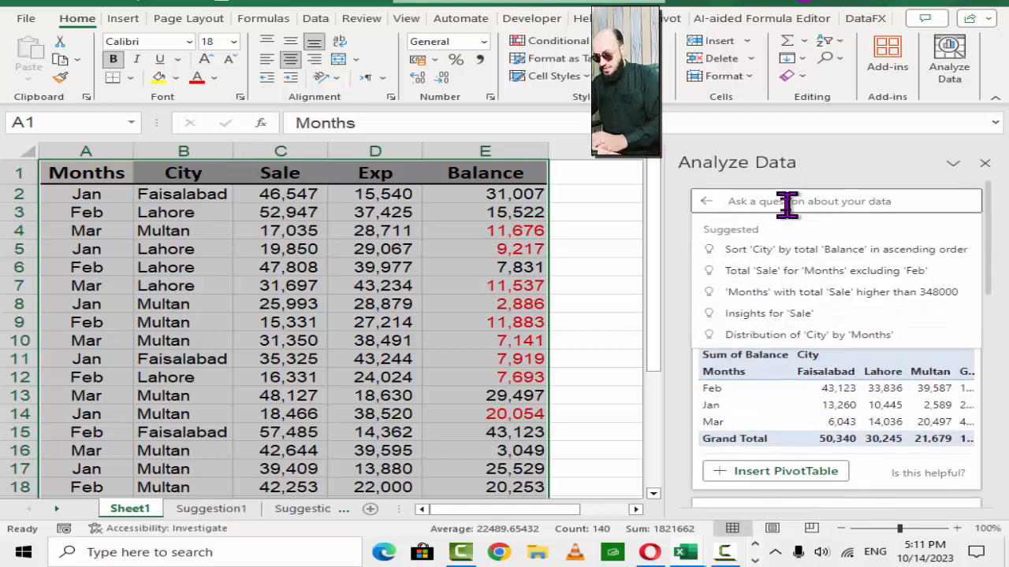
{"action": "type", "text": "fre"}
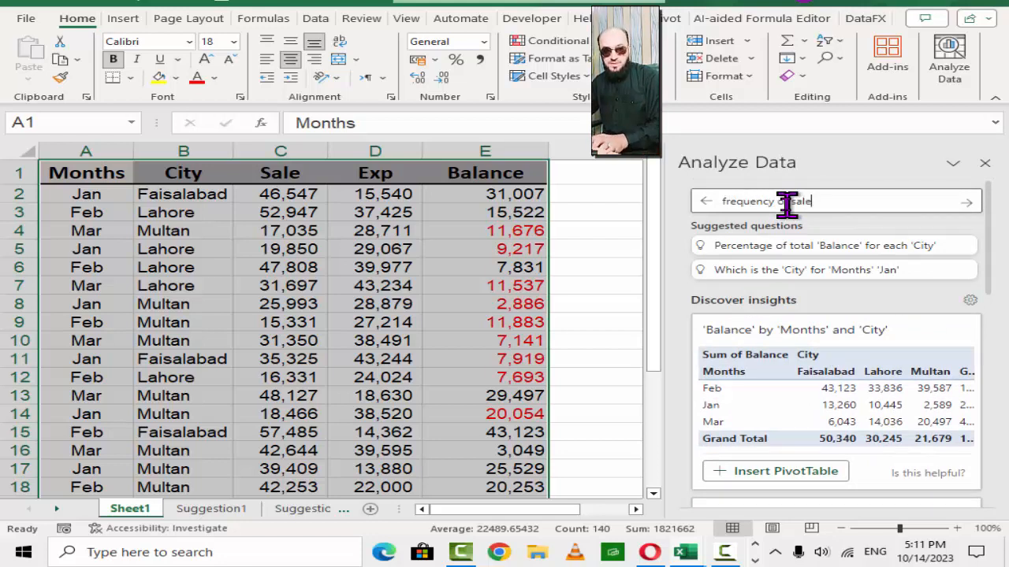
{"action": "type", "text": "quency of sale"}
{"action": "key", "text": "Return"}
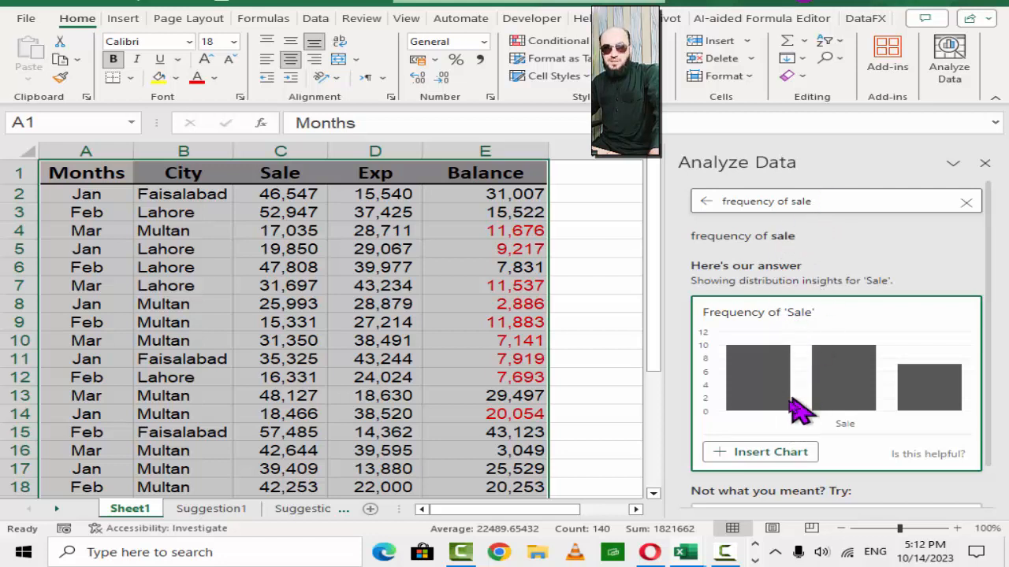
- Preview the alternative suggestion Total 'Sale' by 'Months', and insert the Frequency of 'Sale' chart into the sheet
{"action": "left_click", "coordinate": [867, 199]}
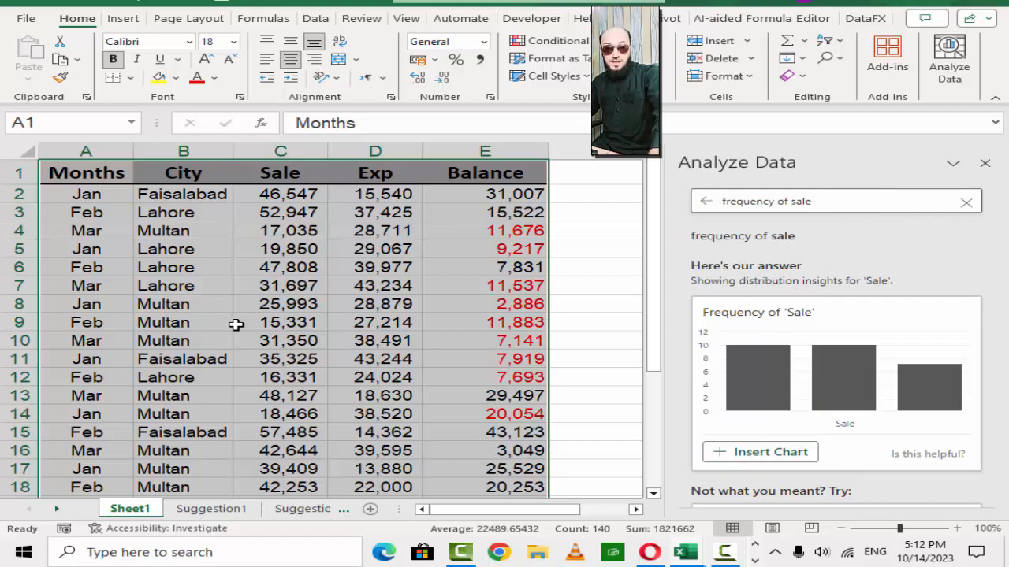
{"action": "scroll", "coordinate": [743, 322], "scroll_direction": "down", "scroll_amount": 2}
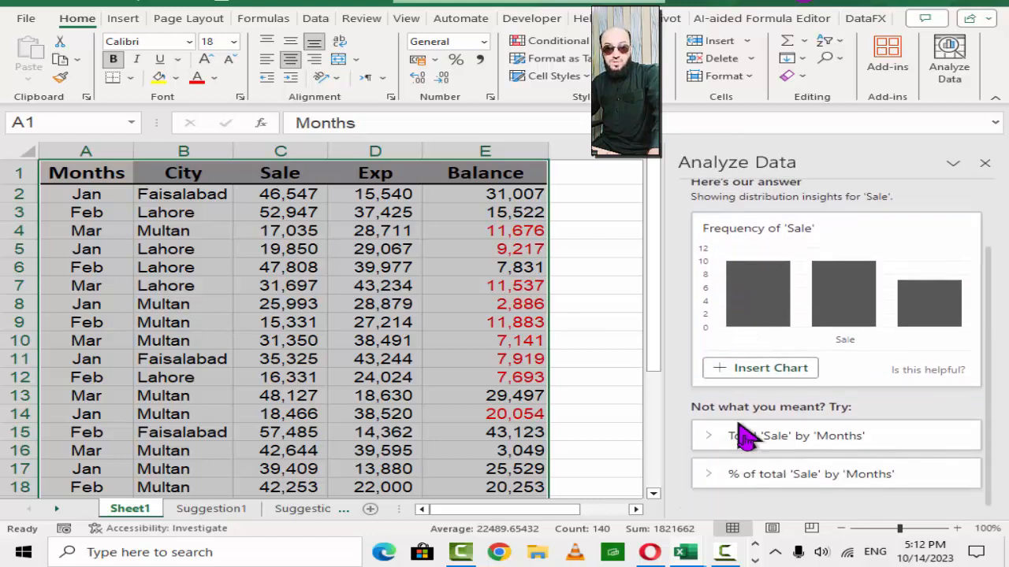
{"action": "left_click", "coordinate": [799, 439]}
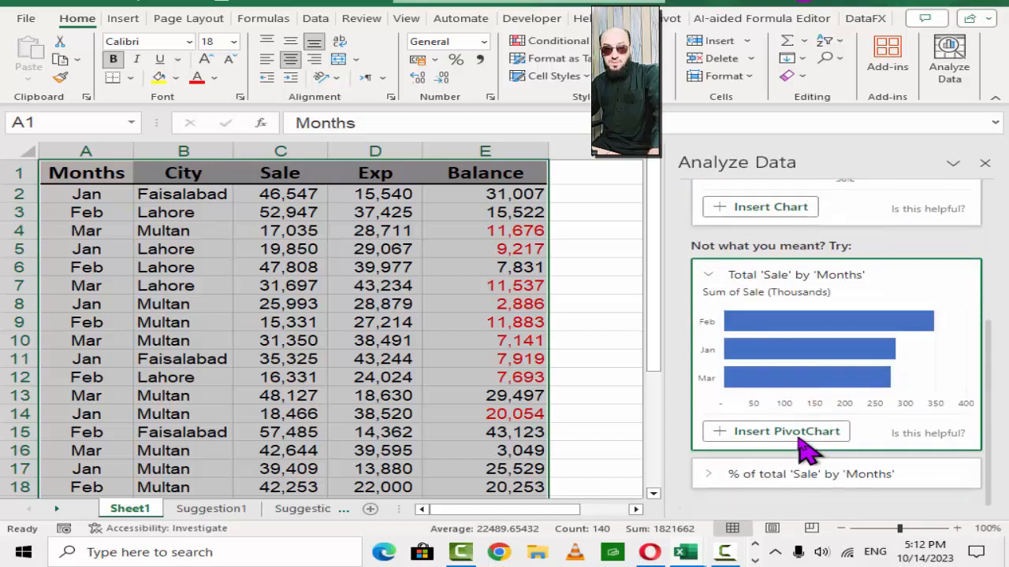
{"action": "scroll", "coordinate": [800, 449], "scroll_direction": "up", "scroll_amount": 6}
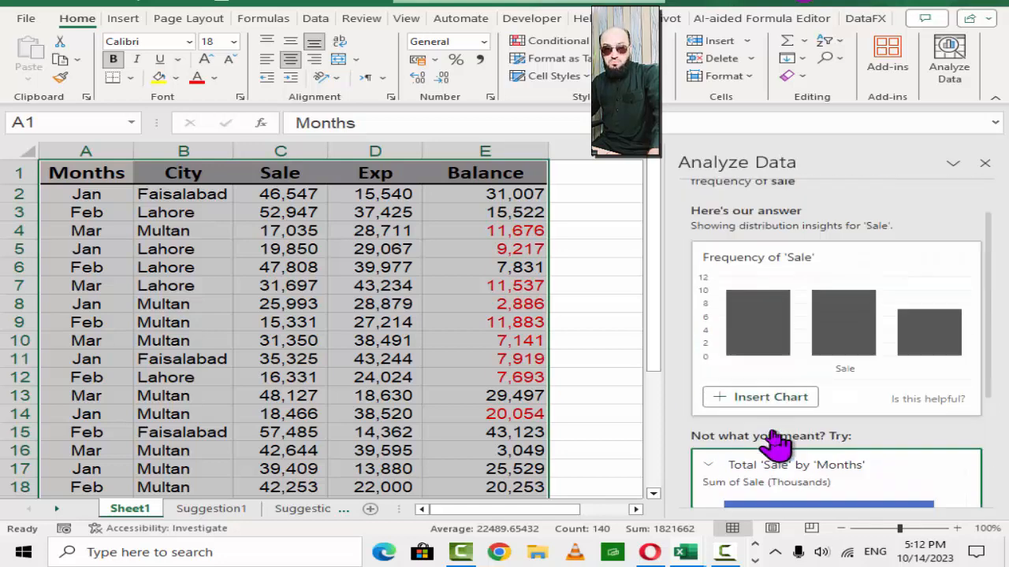
{"action": "left_click", "coordinate": [771, 454]}
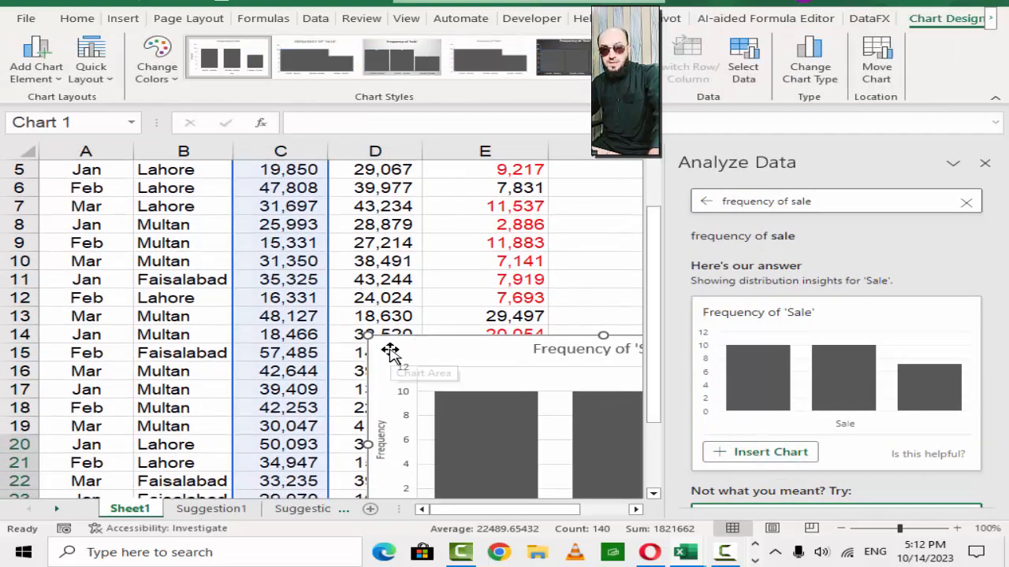
- Move the Frequency of 'Sale' chart beside the data, starting in column F, and stretch it down to about row 21
{"action": "scroll", "coordinate": [391, 355], "scroll_direction": "down", "scroll_amount": 3, "text": "ctrl"}
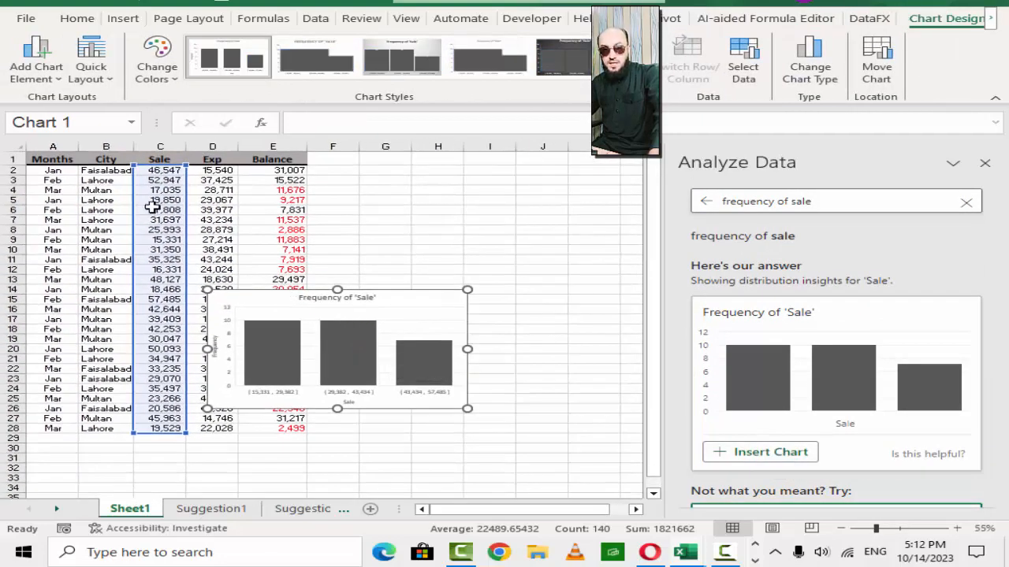
{"action": "left_click_drag", "start_coordinate": [315, 299], "coordinate": [429, 168]}
{"action": "left_click_drag", "start_coordinate": [454, 283], "coordinate": [453, 361]}
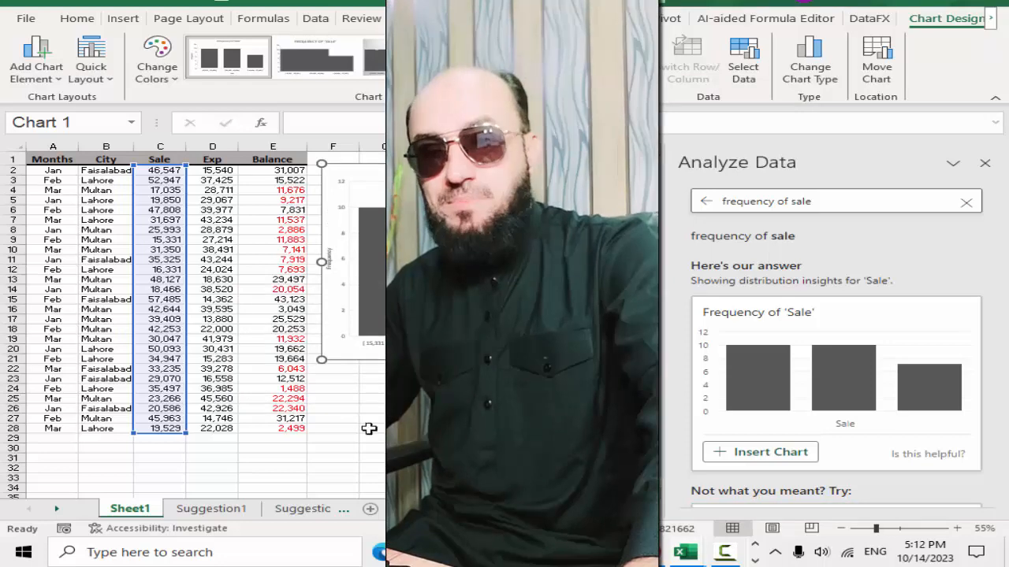
- Switch to the Suggestion1 sheet to review its City PivotTable and PivotChart
{"action": "left_click", "coordinate": [83, 420]}
{"action": "left_click", "coordinate": [210, 508]}
{"action": "left_click", "coordinate": [192, 356]}
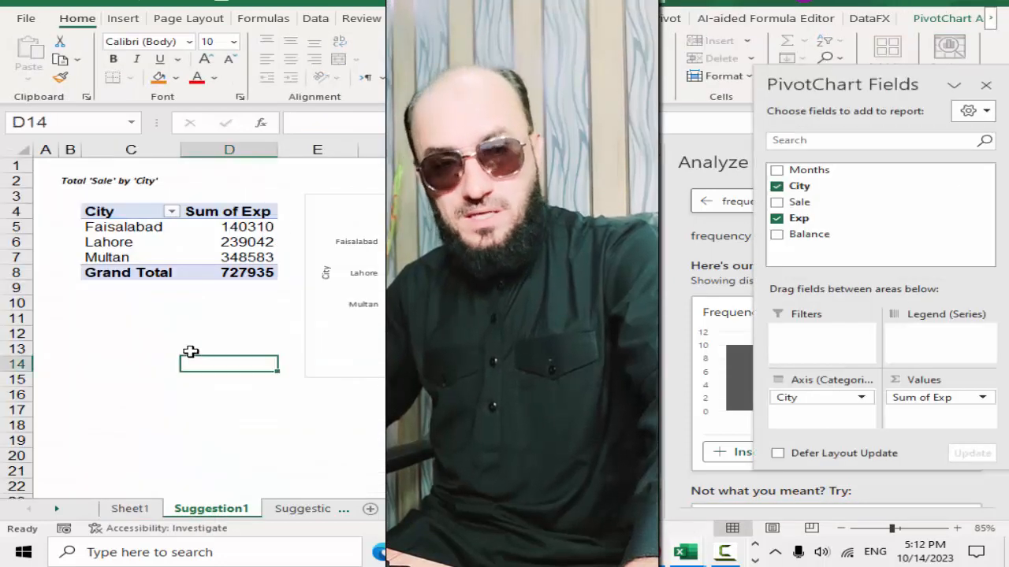